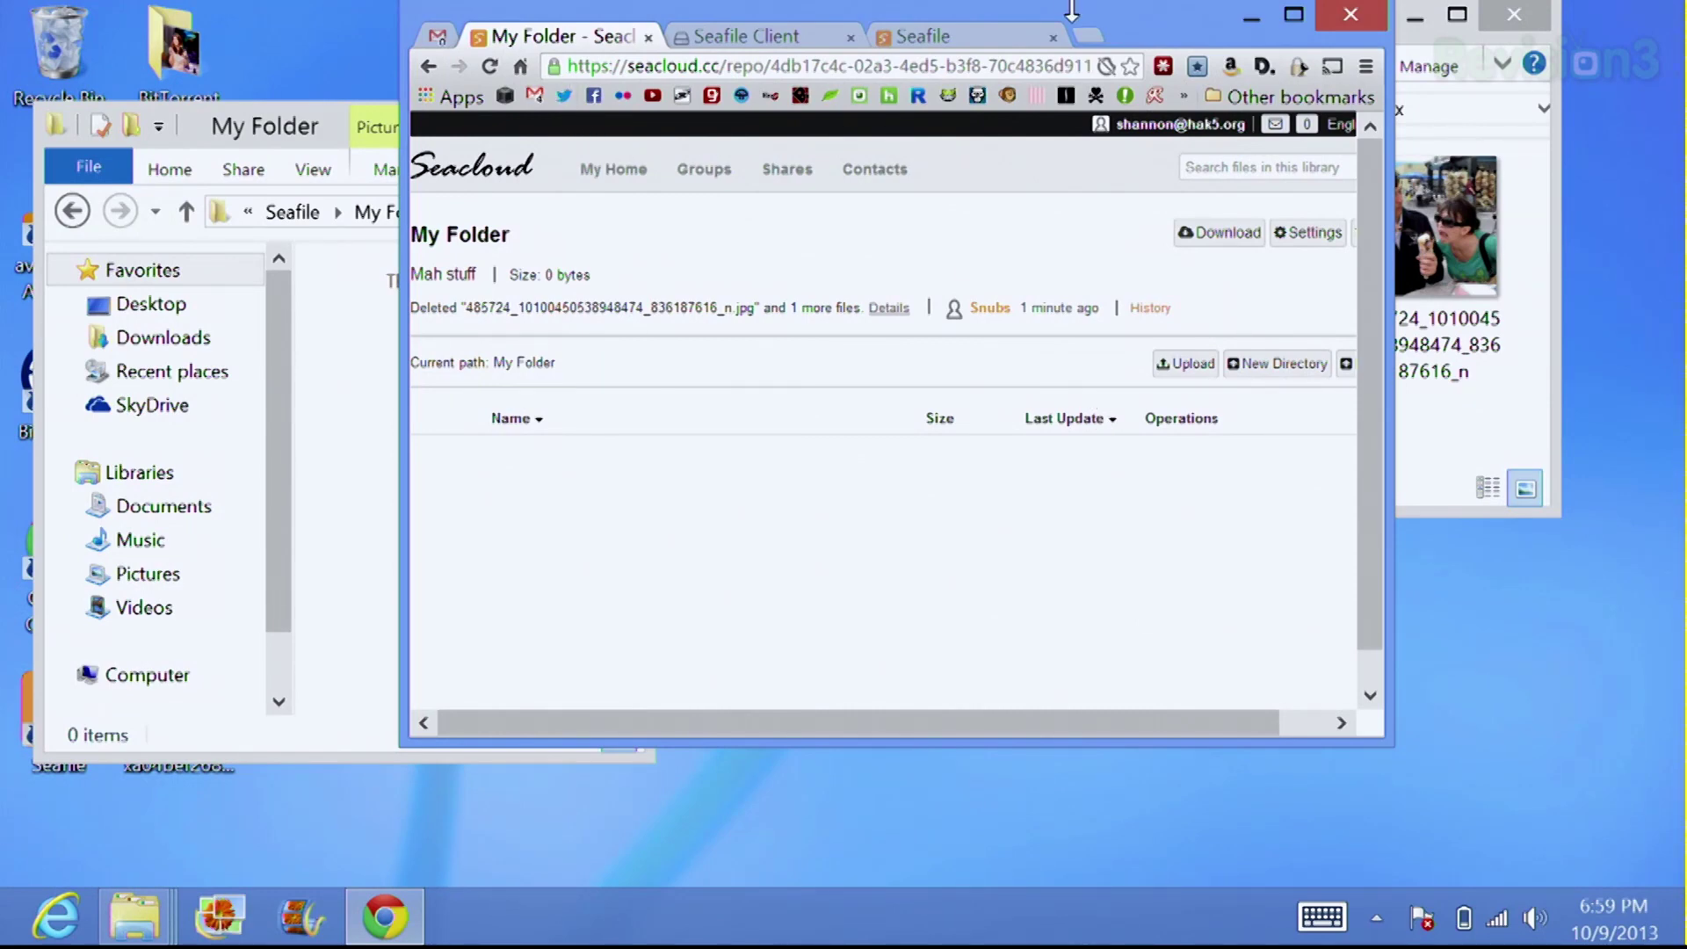
# Show the seafile.com home page full-screen, scrolled down to the File Syncing and Sharing overview
pyautogui.click(914, 51)
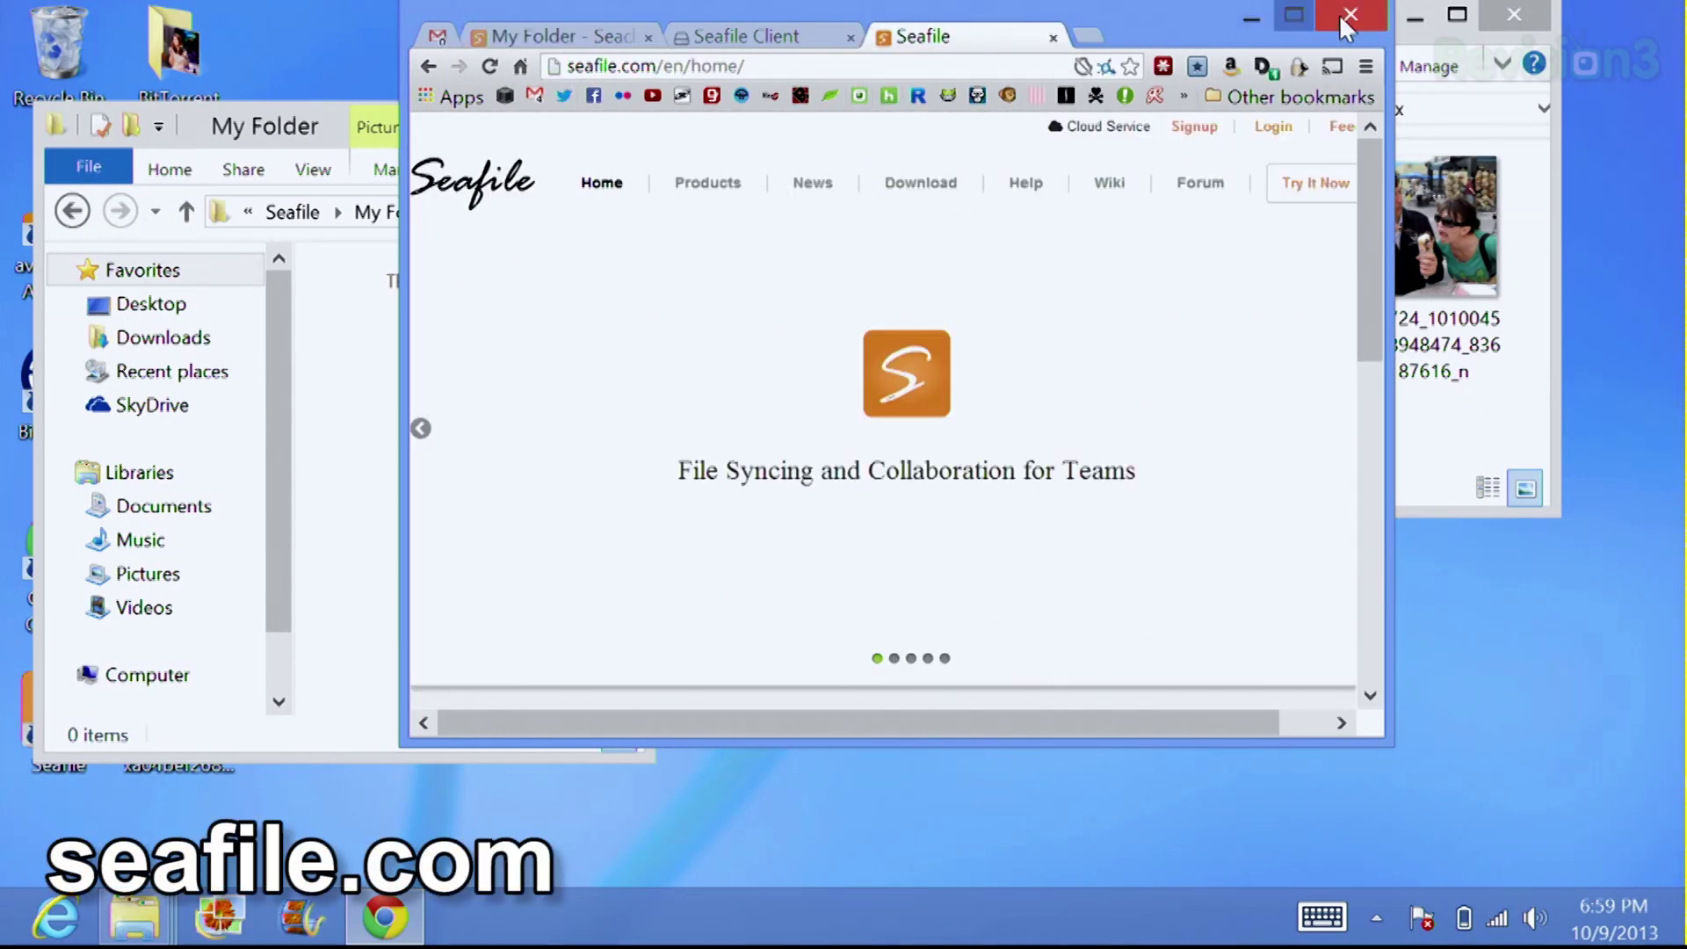
pyautogui.click(1293, 16)
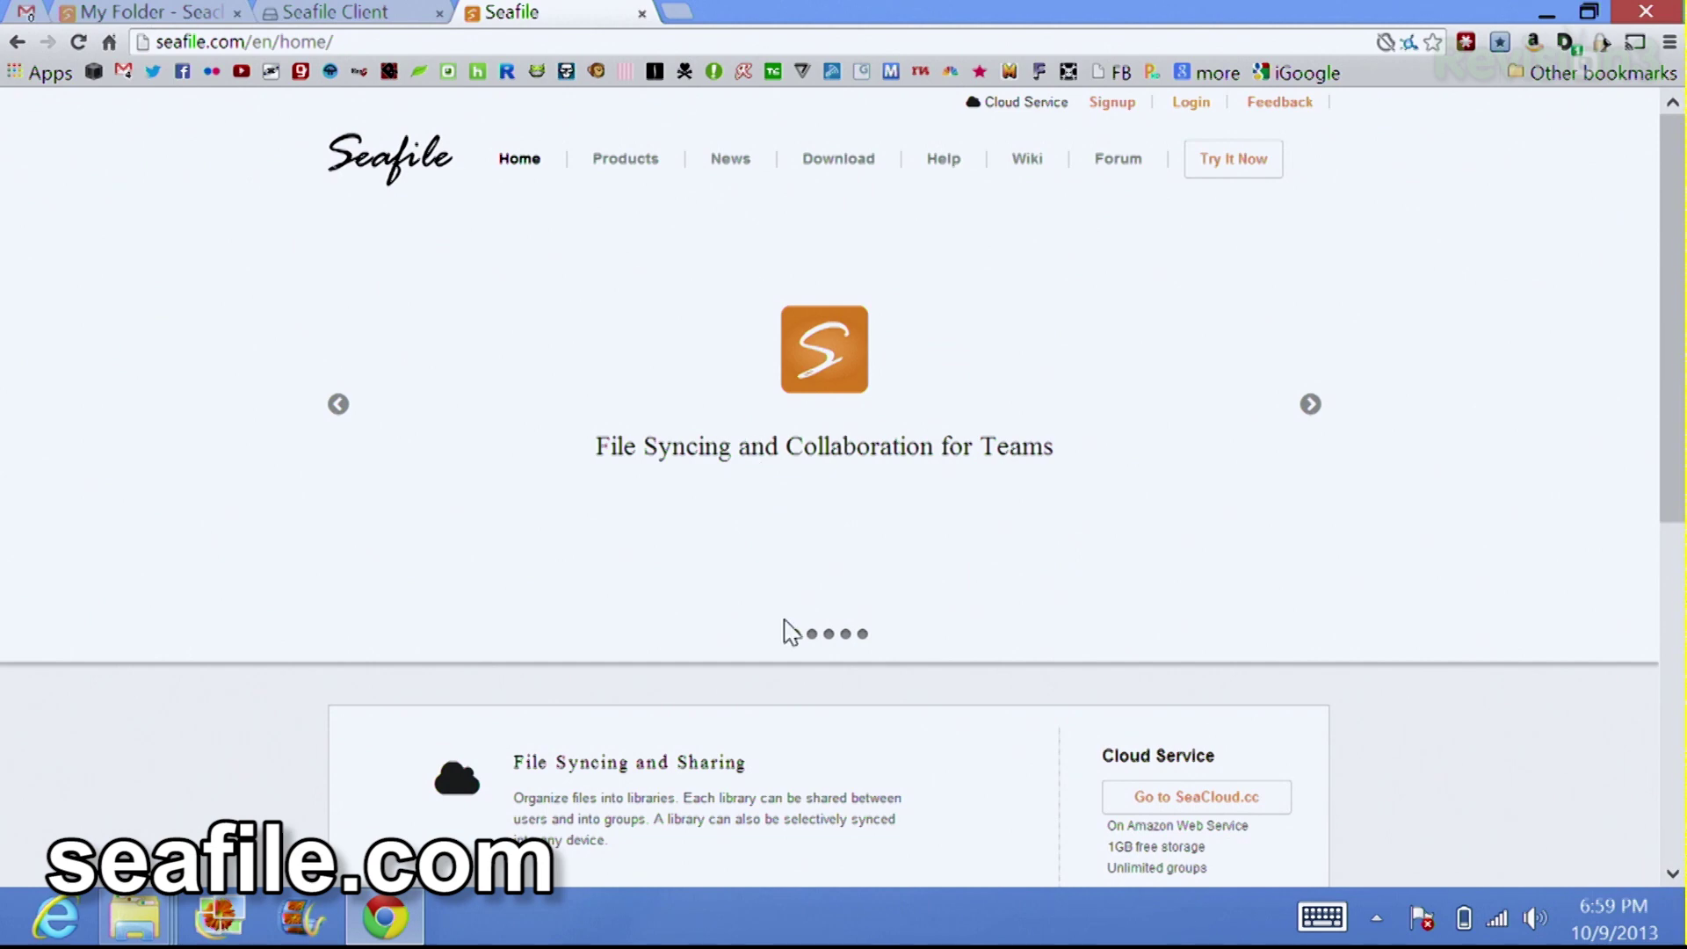
pyautogui.scroll(-7, 789, 628)
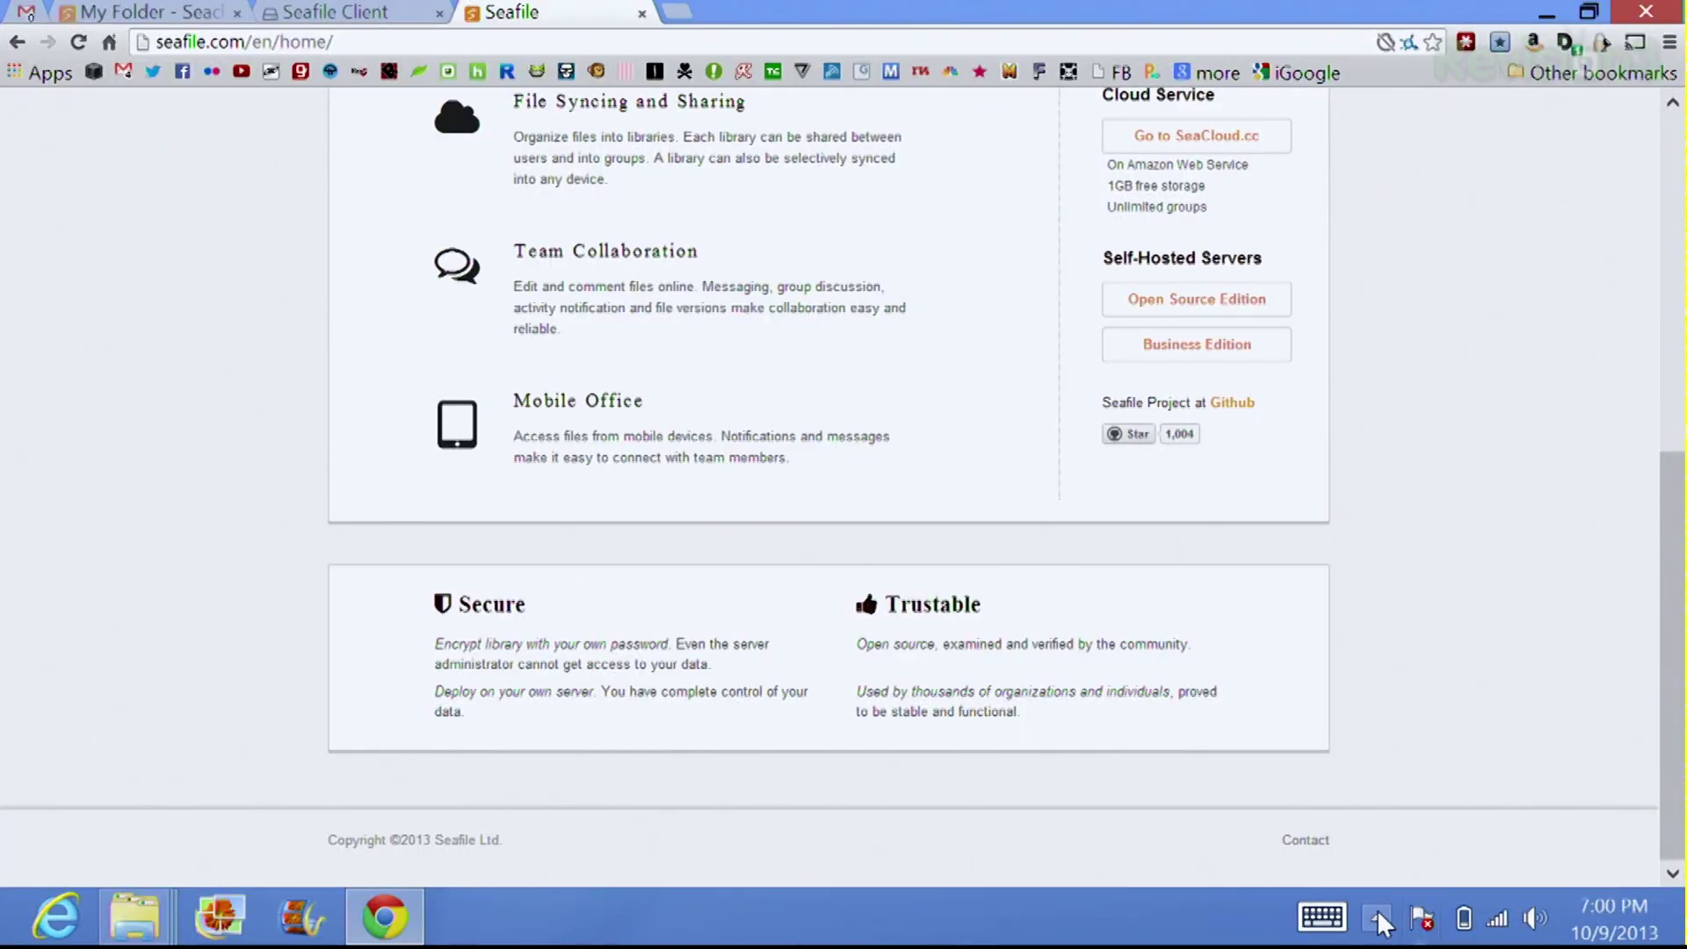
# Open the Seafile Client page at 127.0.0.1:13420 from the tray icon, showing My Folder connected
pyautogui.click(1377, 917)
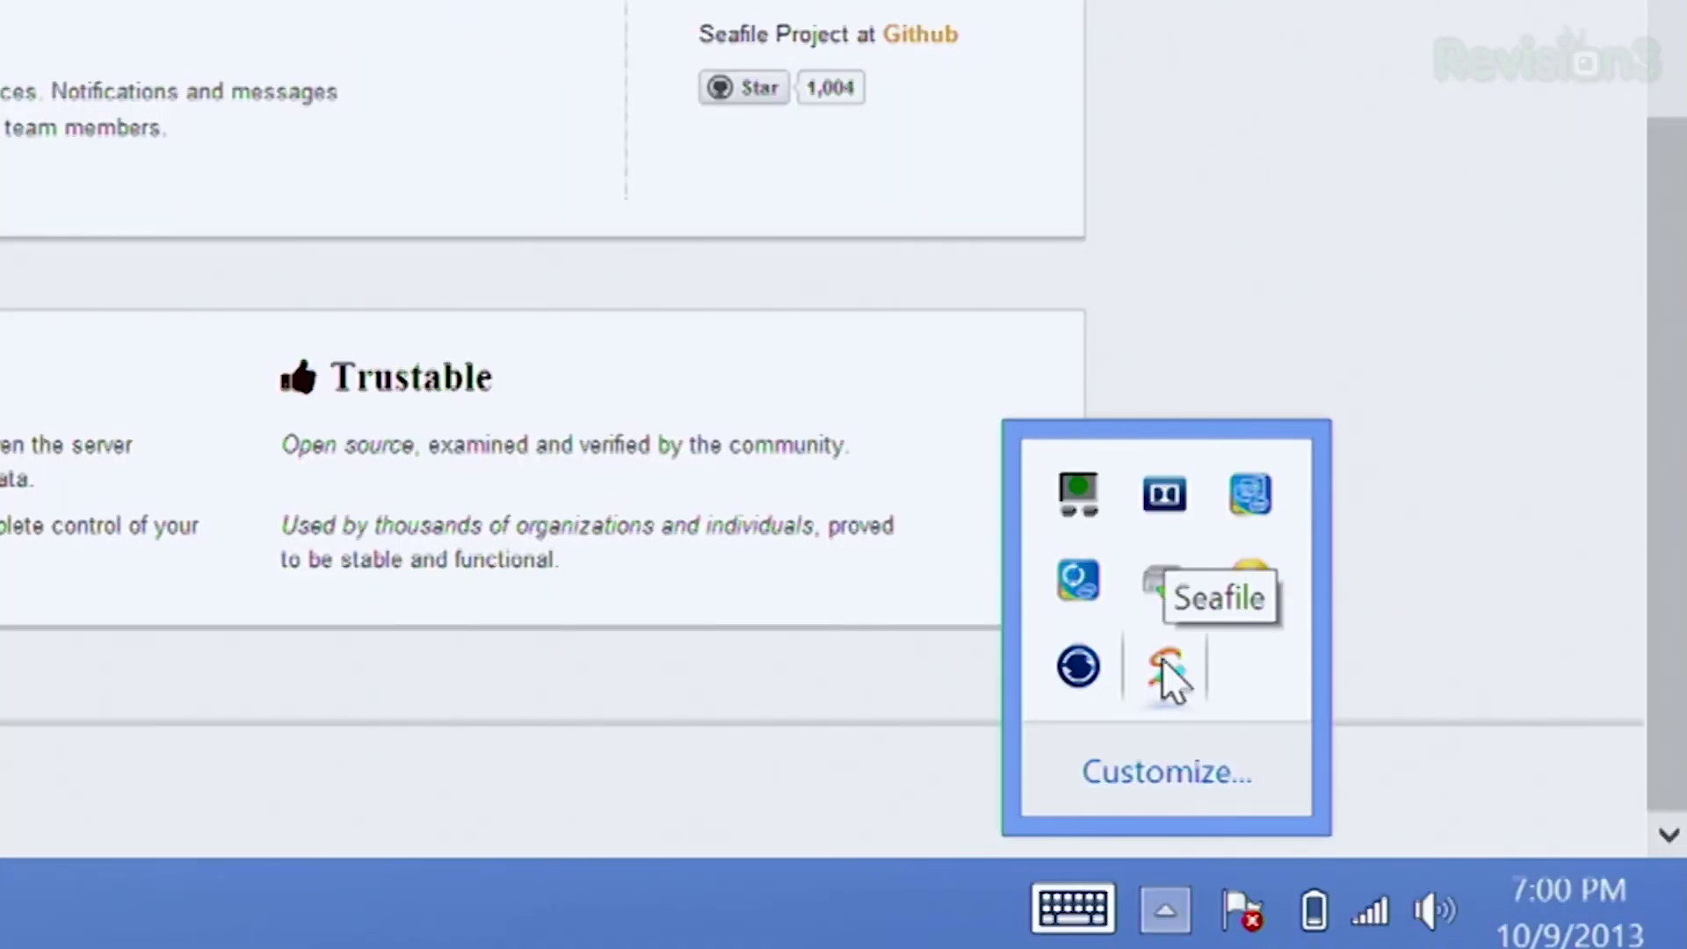
pyautogui.click(1162, 662)
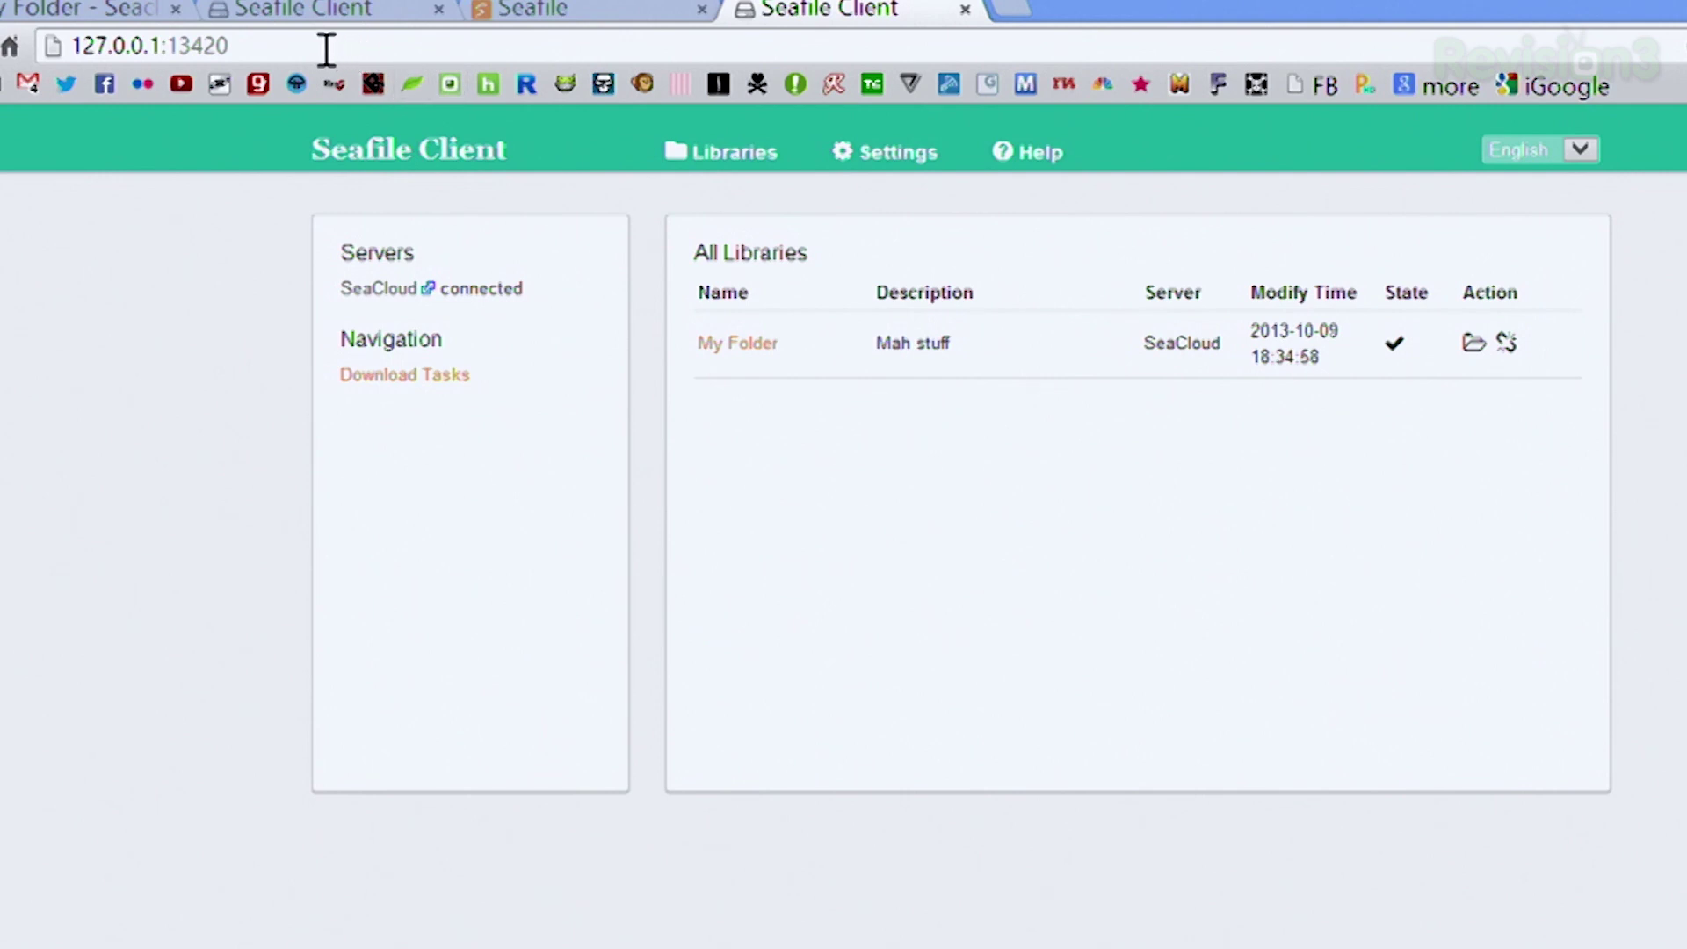
pyautogui.click(326, 49)
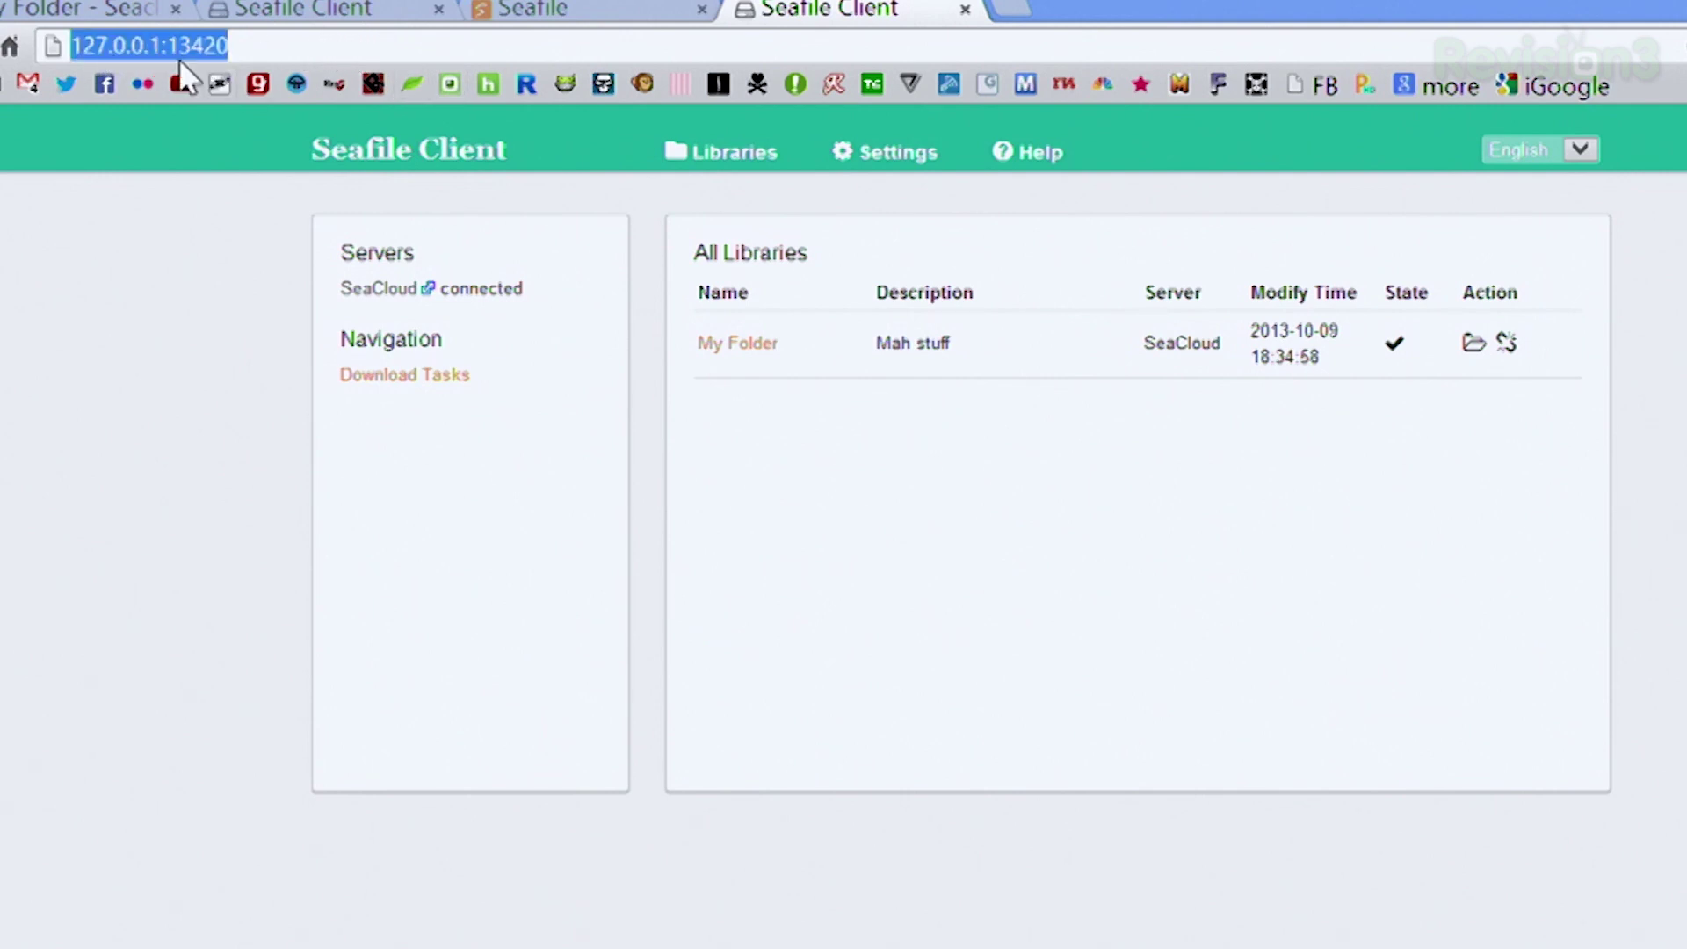
pyautogui.click(304, 47)
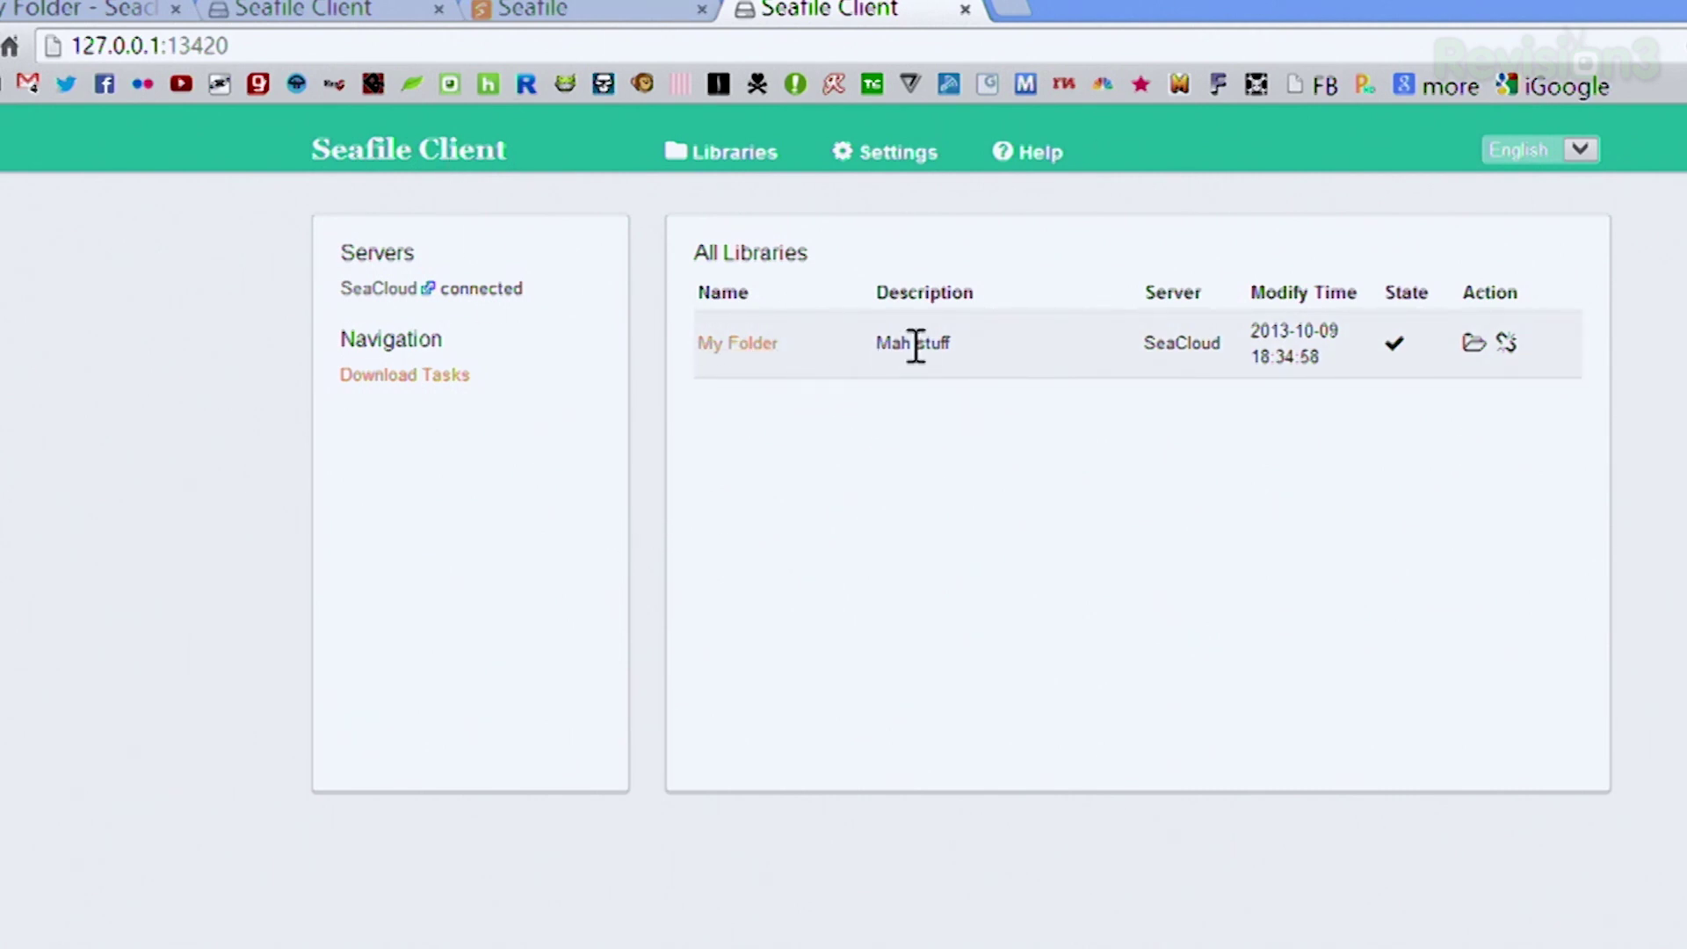
# Show the seafile.com page again, scrolled back up to 'File Syncing and Collaboration for Teams'
pyautogui.click(560, 13)
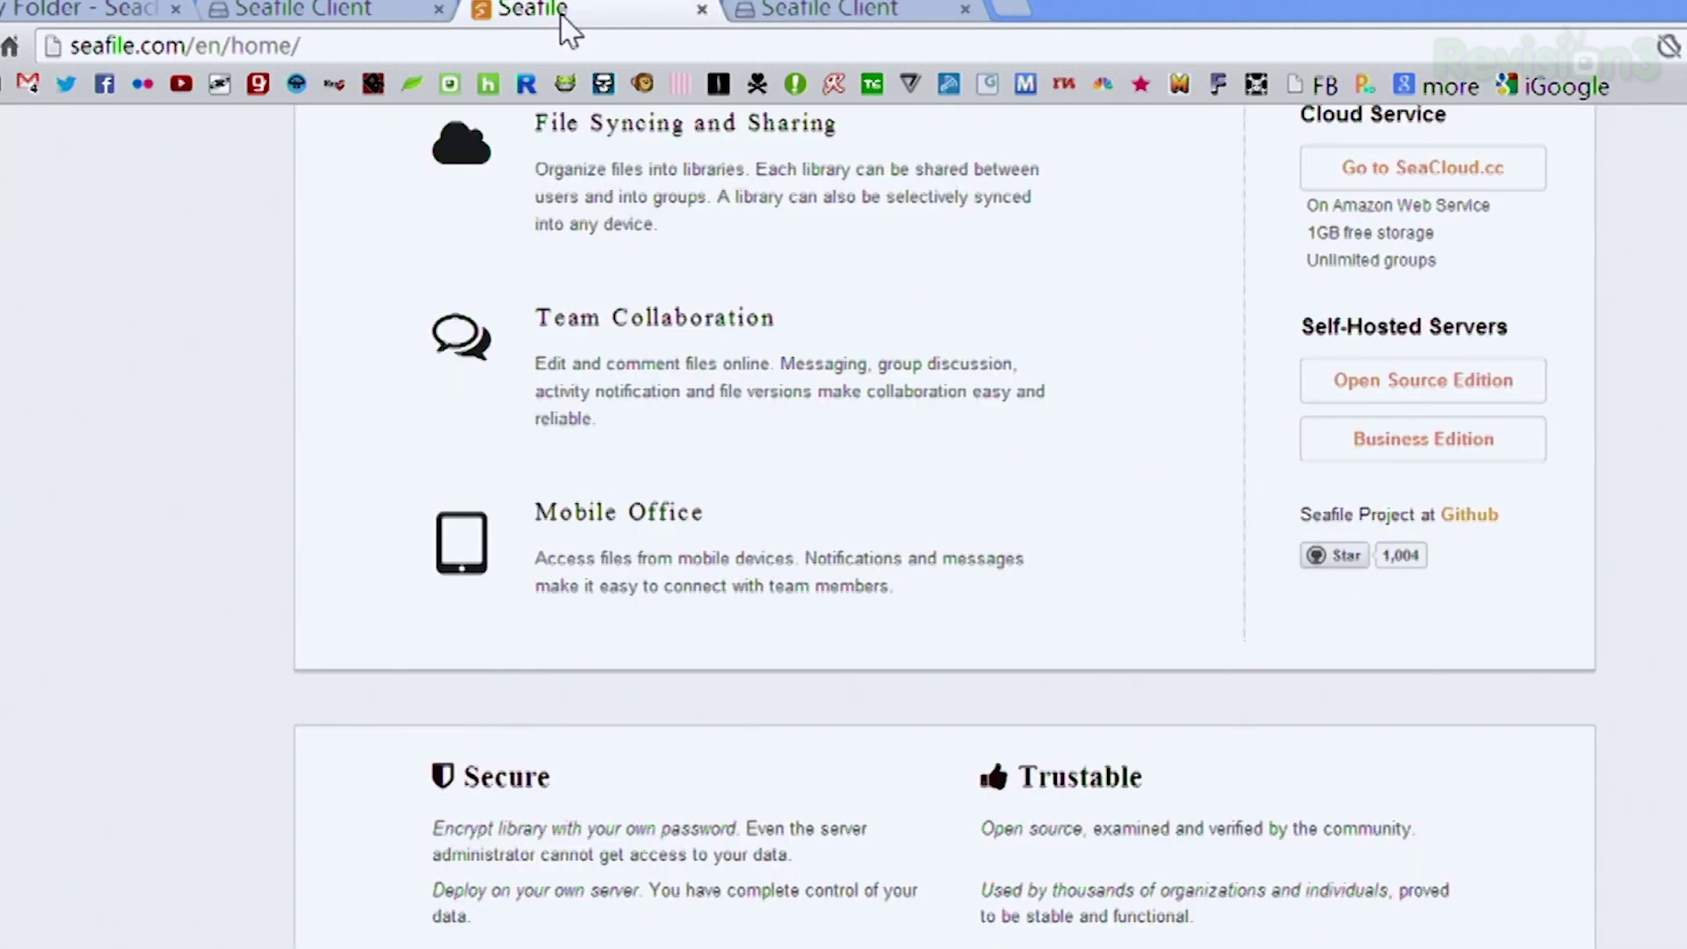
pyautogui.scroll(5, 665, 392)
pyautogui.scroll(3, 665, 404)
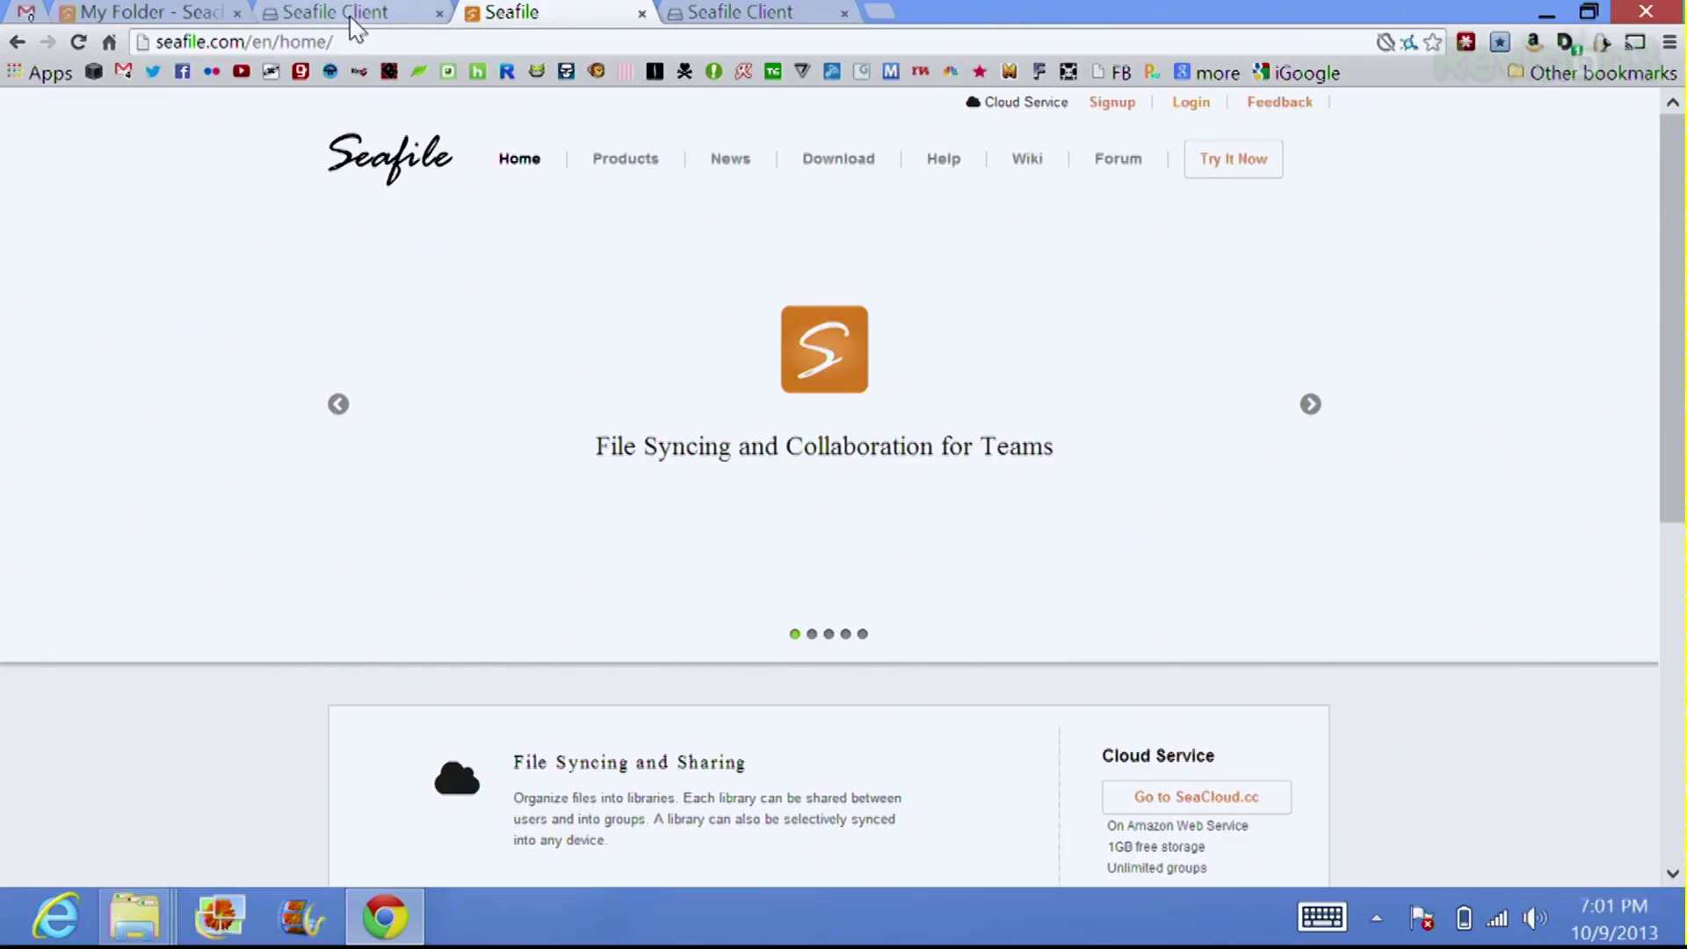
# Switch back to the empty 'My Folder - Seacloud' library page
pyautogui.click(342, 12)
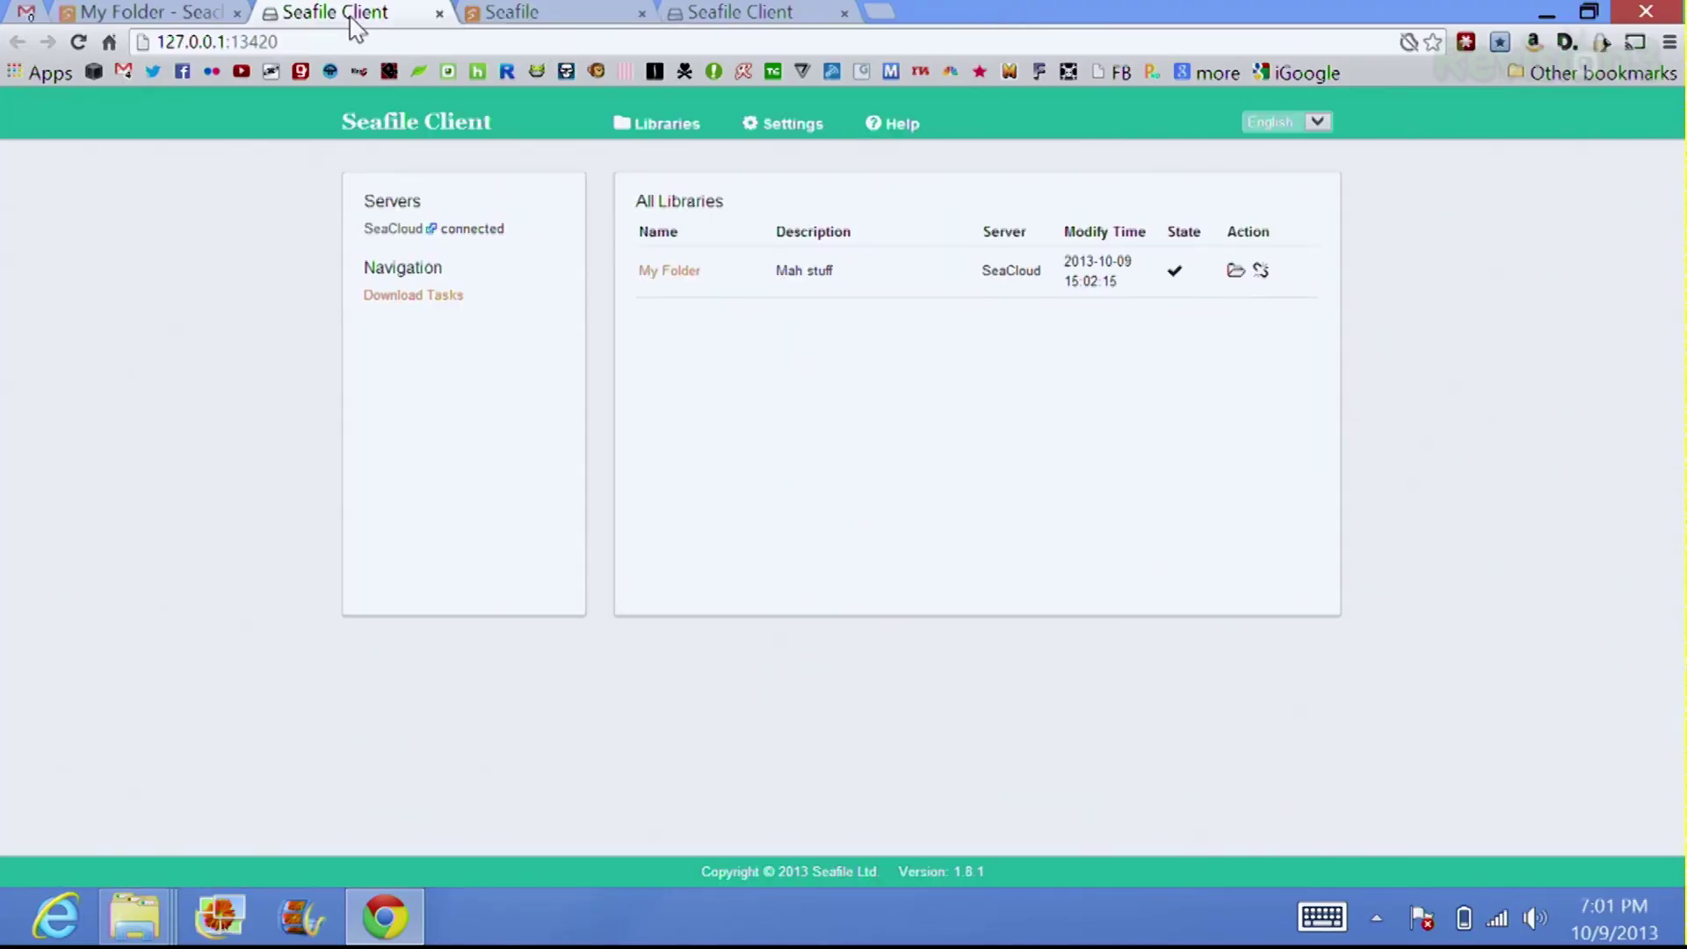
pyautogui.click(191, 10)
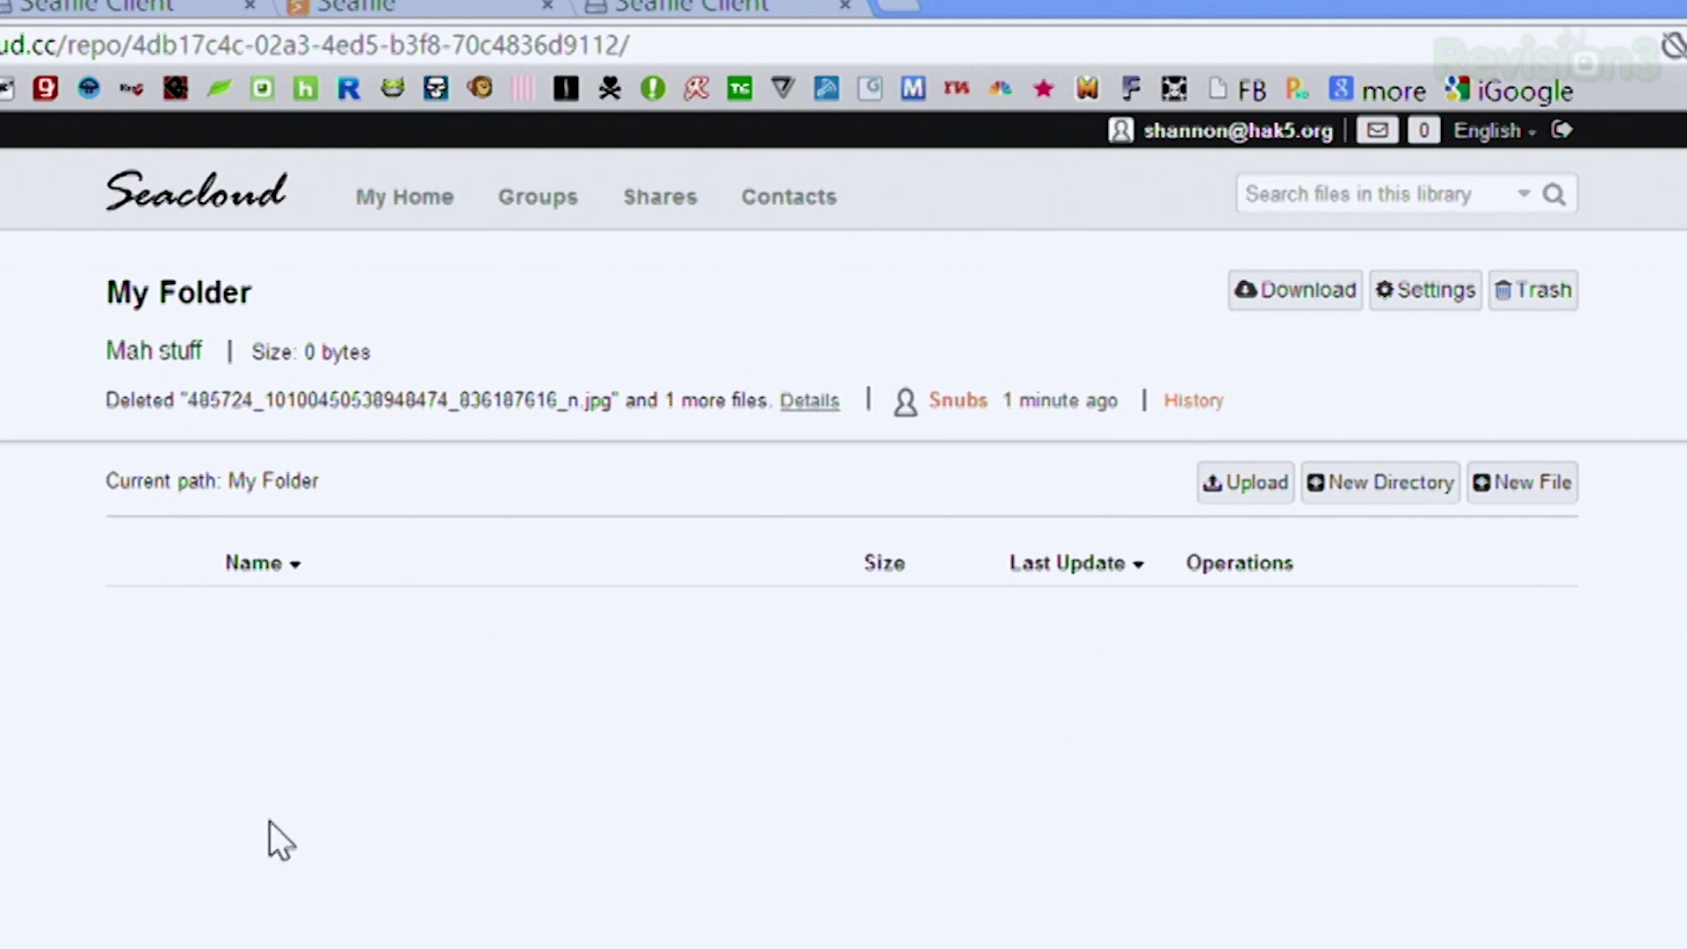
pyautogui.click(1248, 493)
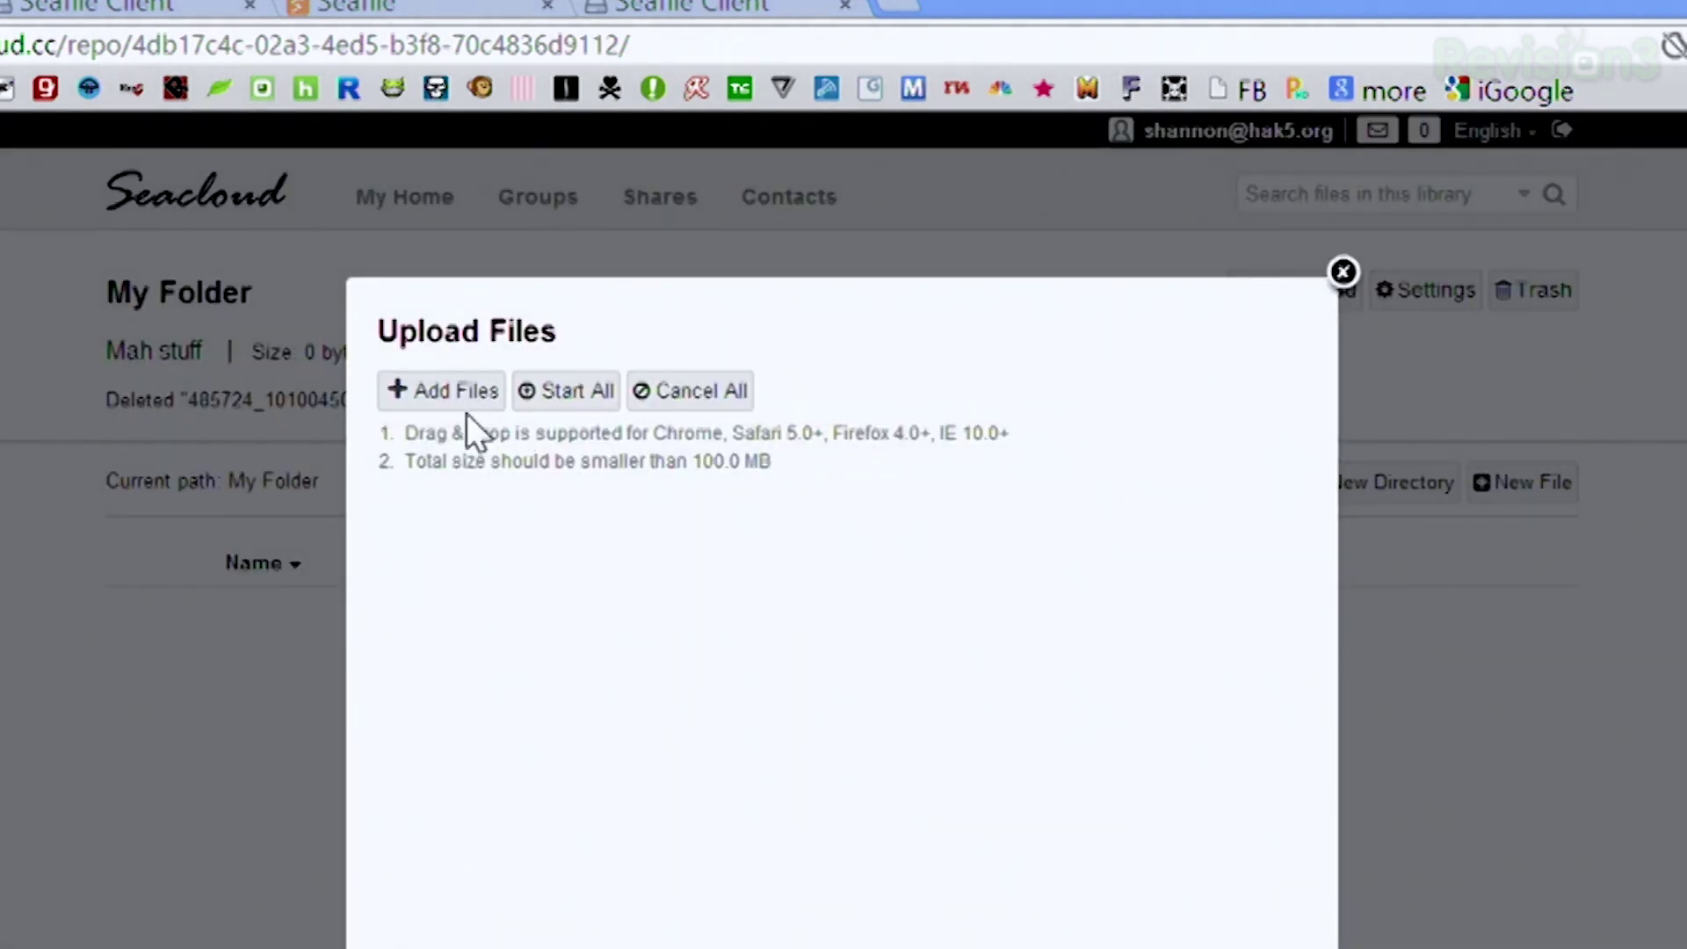
pyautogui.doubleClick(1020, 7)
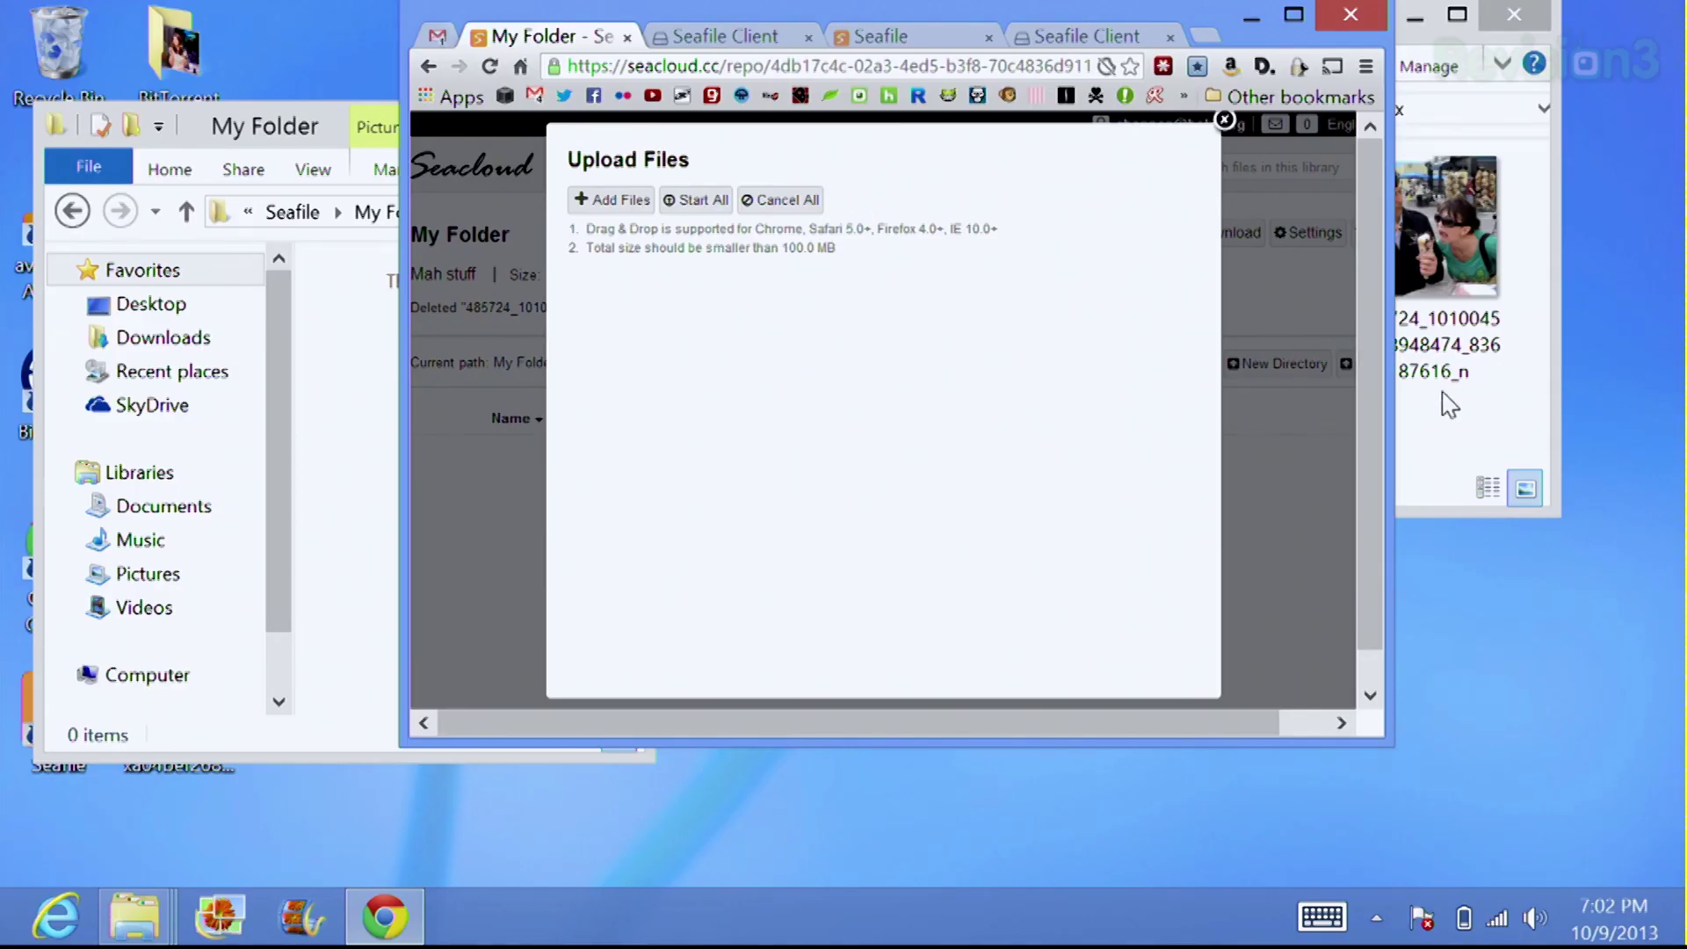
pyautogui.click(1448, 389)
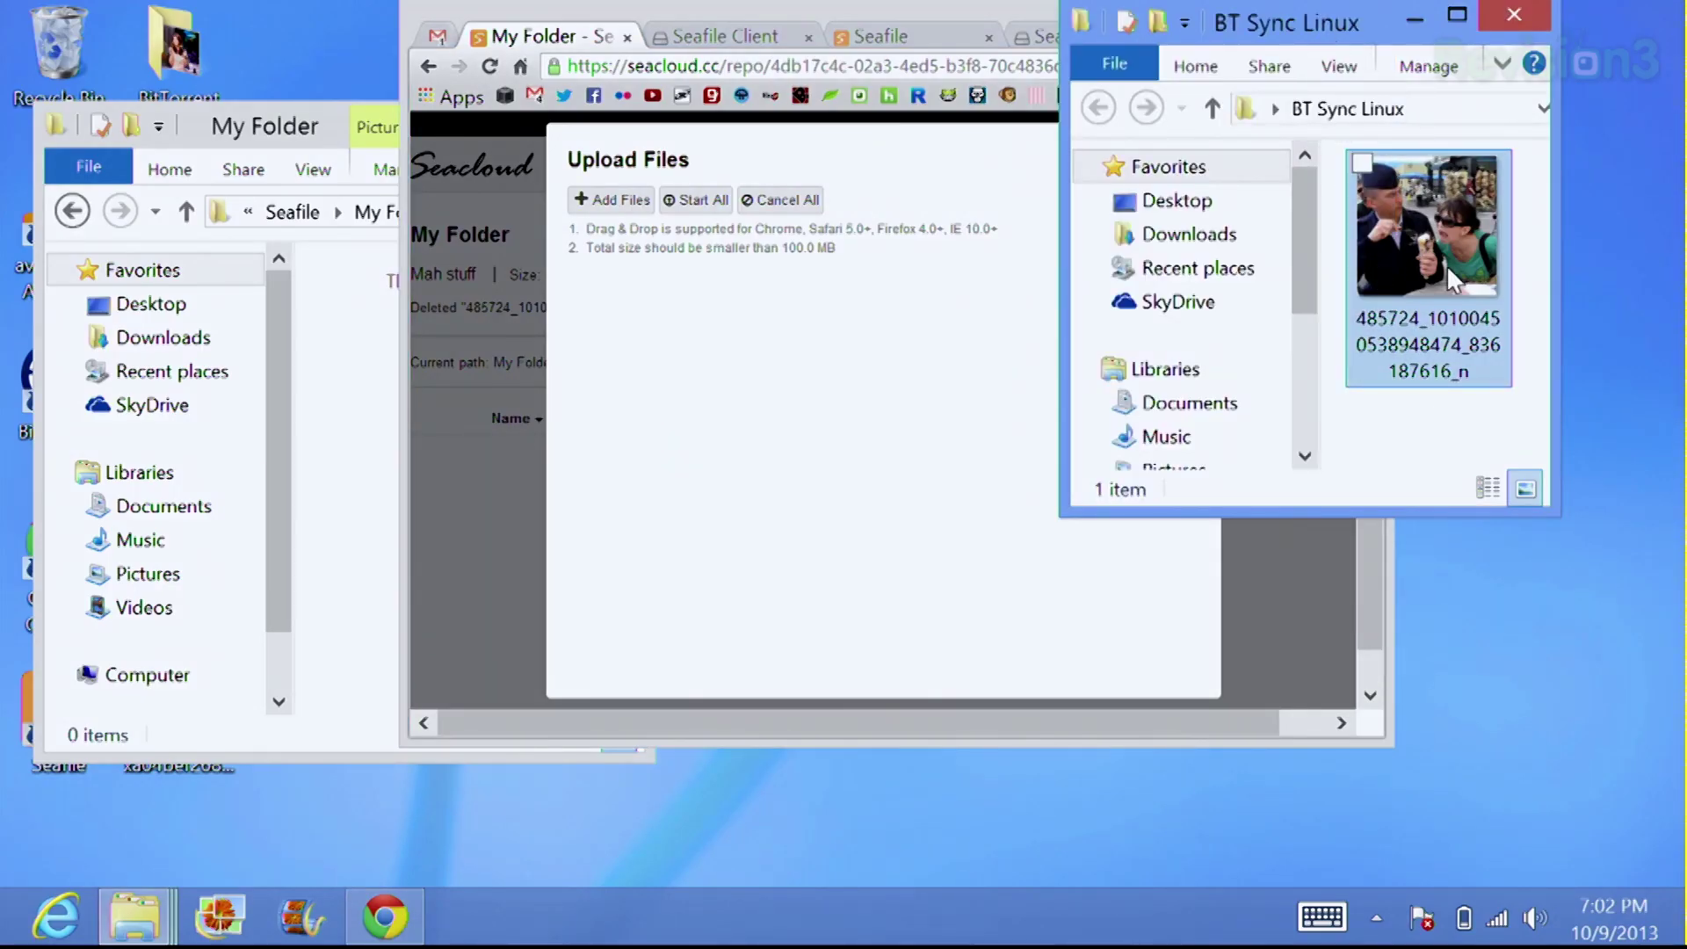
pyautogui.moveTo(1446, 265); pyautogui.dragTo(724, 444)
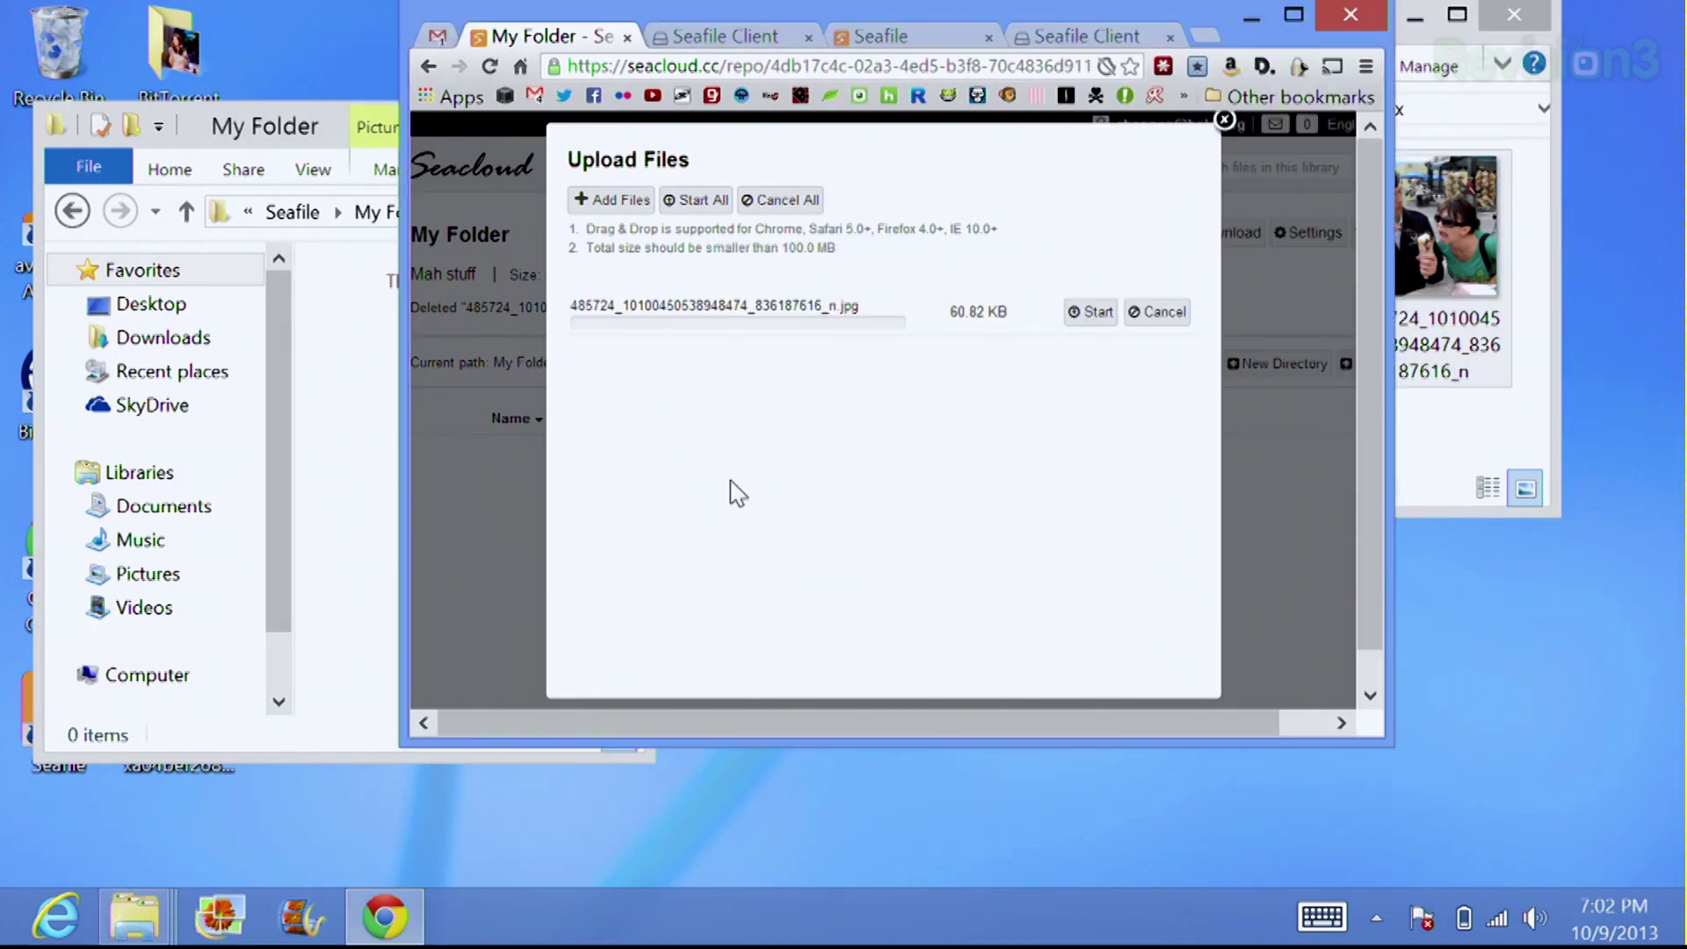
pyautogui.click(1094, 312)
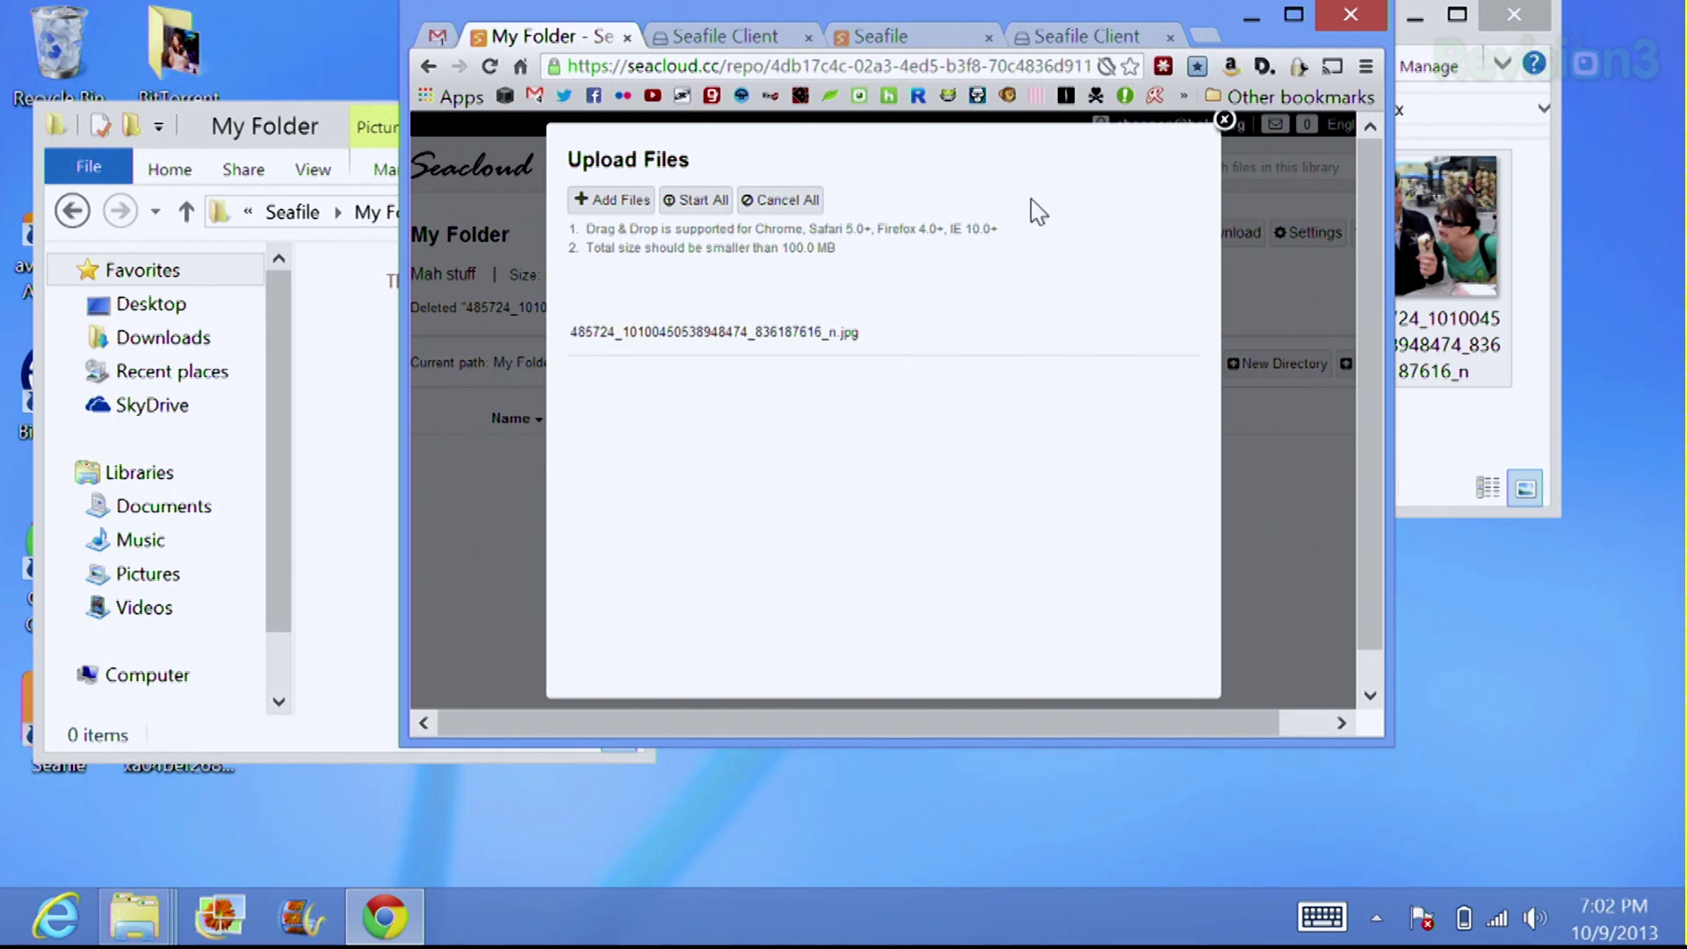
pyautogui.click(1227, 124)
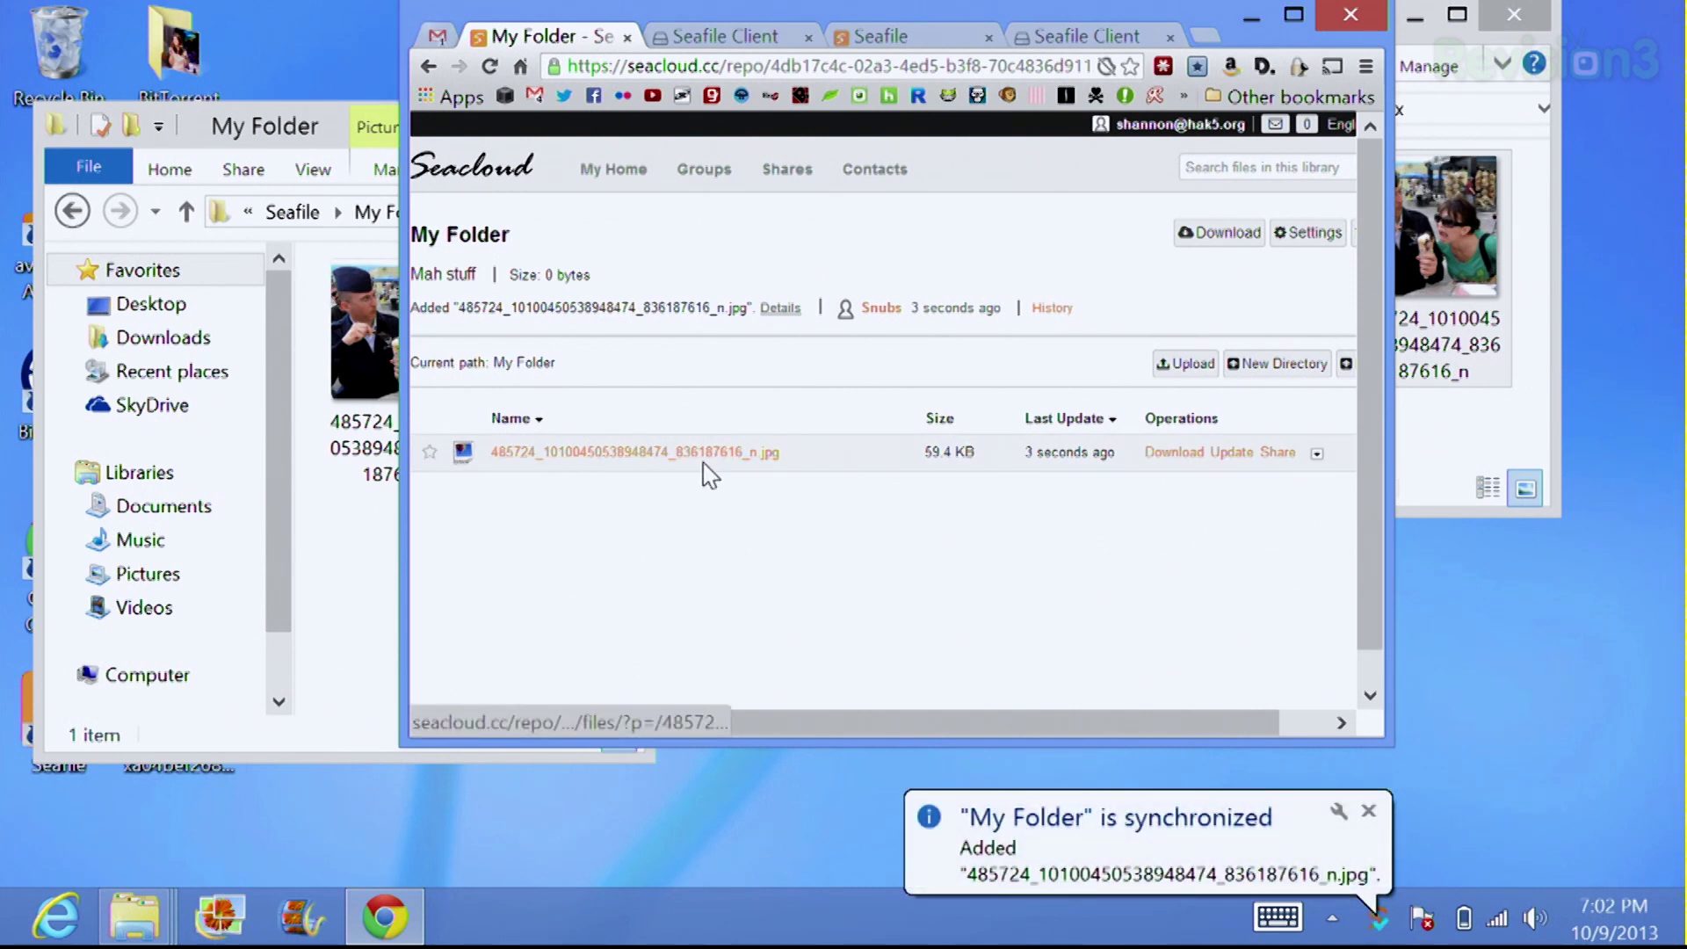
# Refresh the Seafile Client page, open My Folder's local folder and sync the library now
pyautogui.click(718, 40)
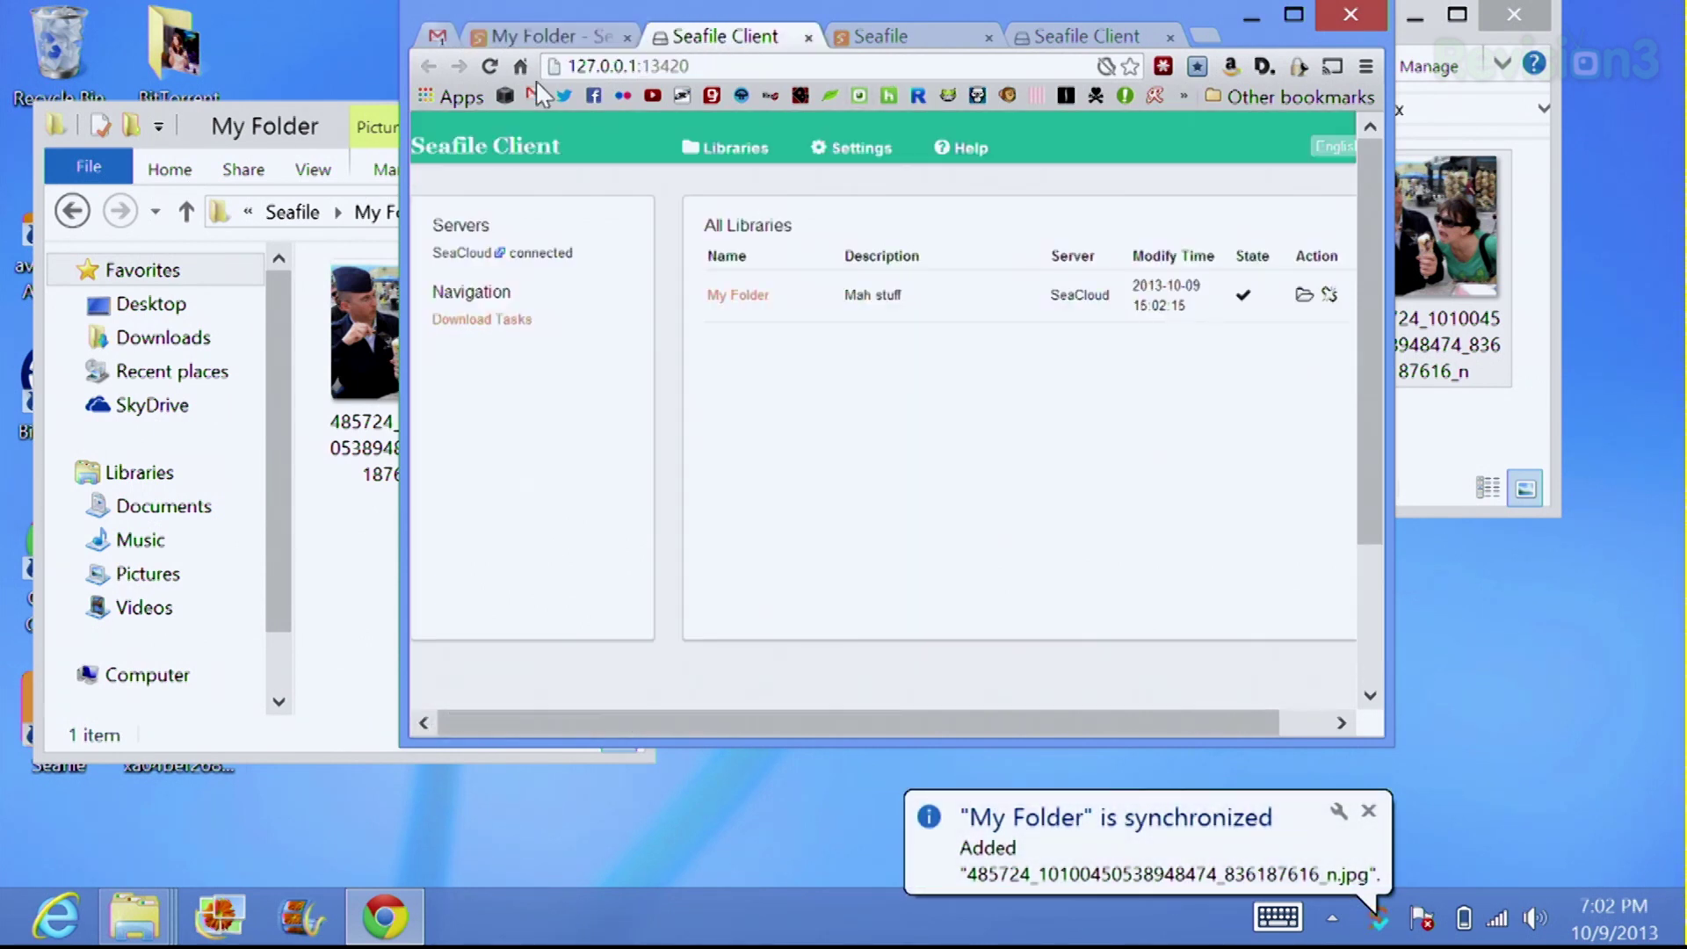
pyautogui.click(487, 67)
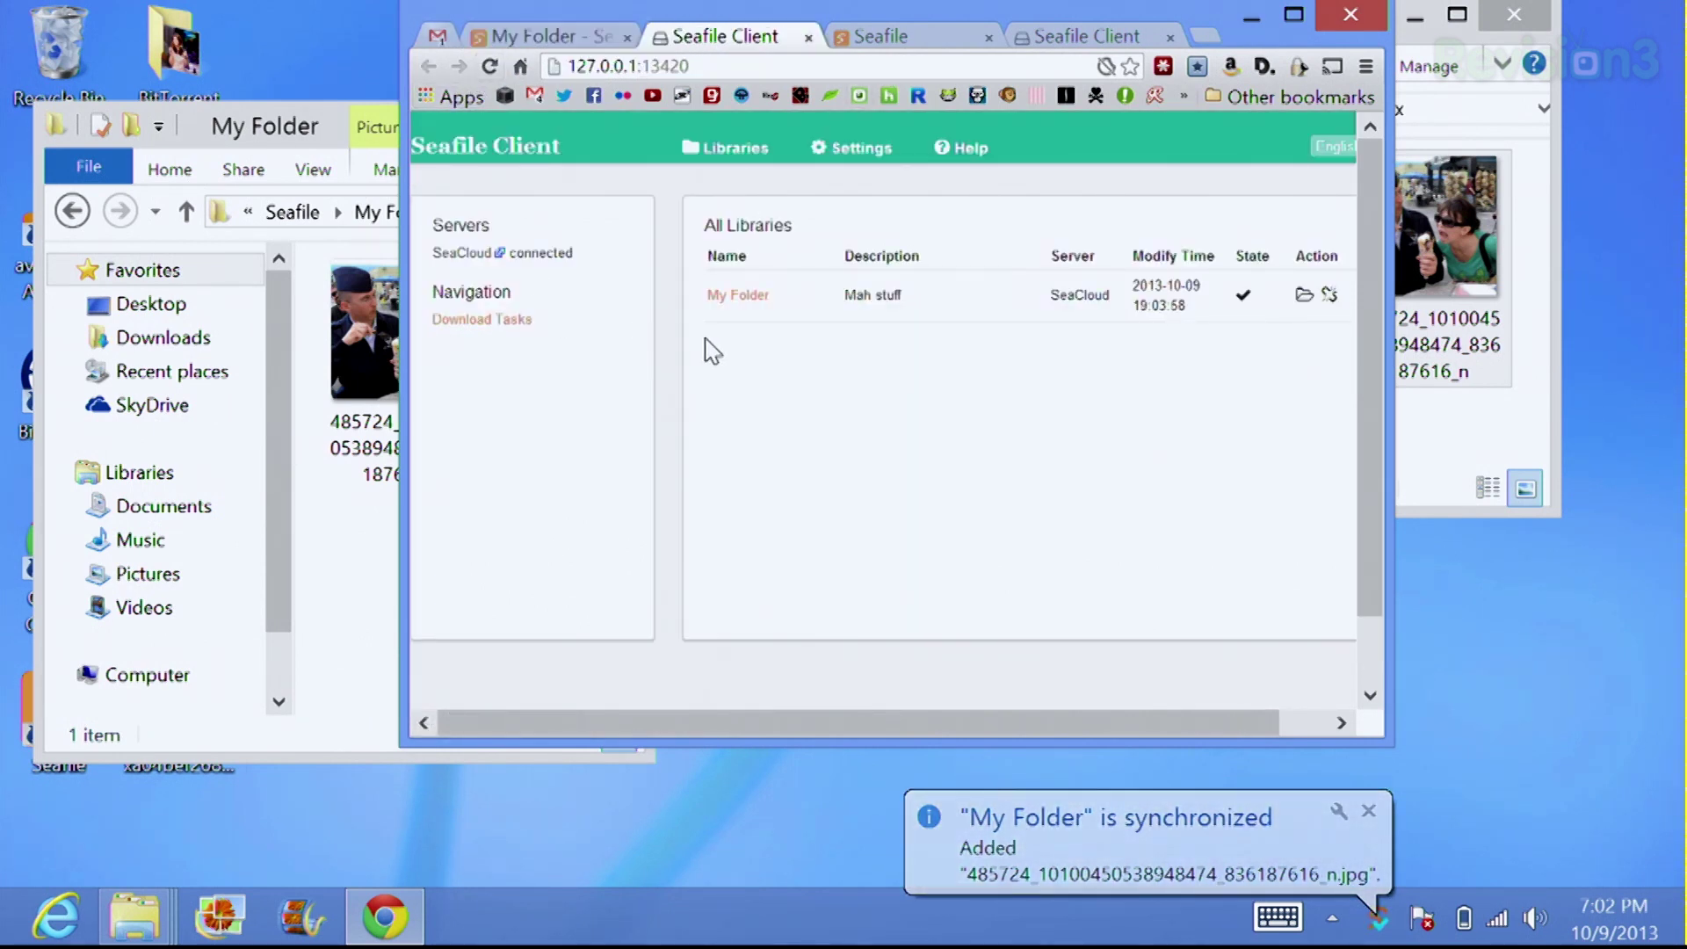
pyautogui.click(740, 296)
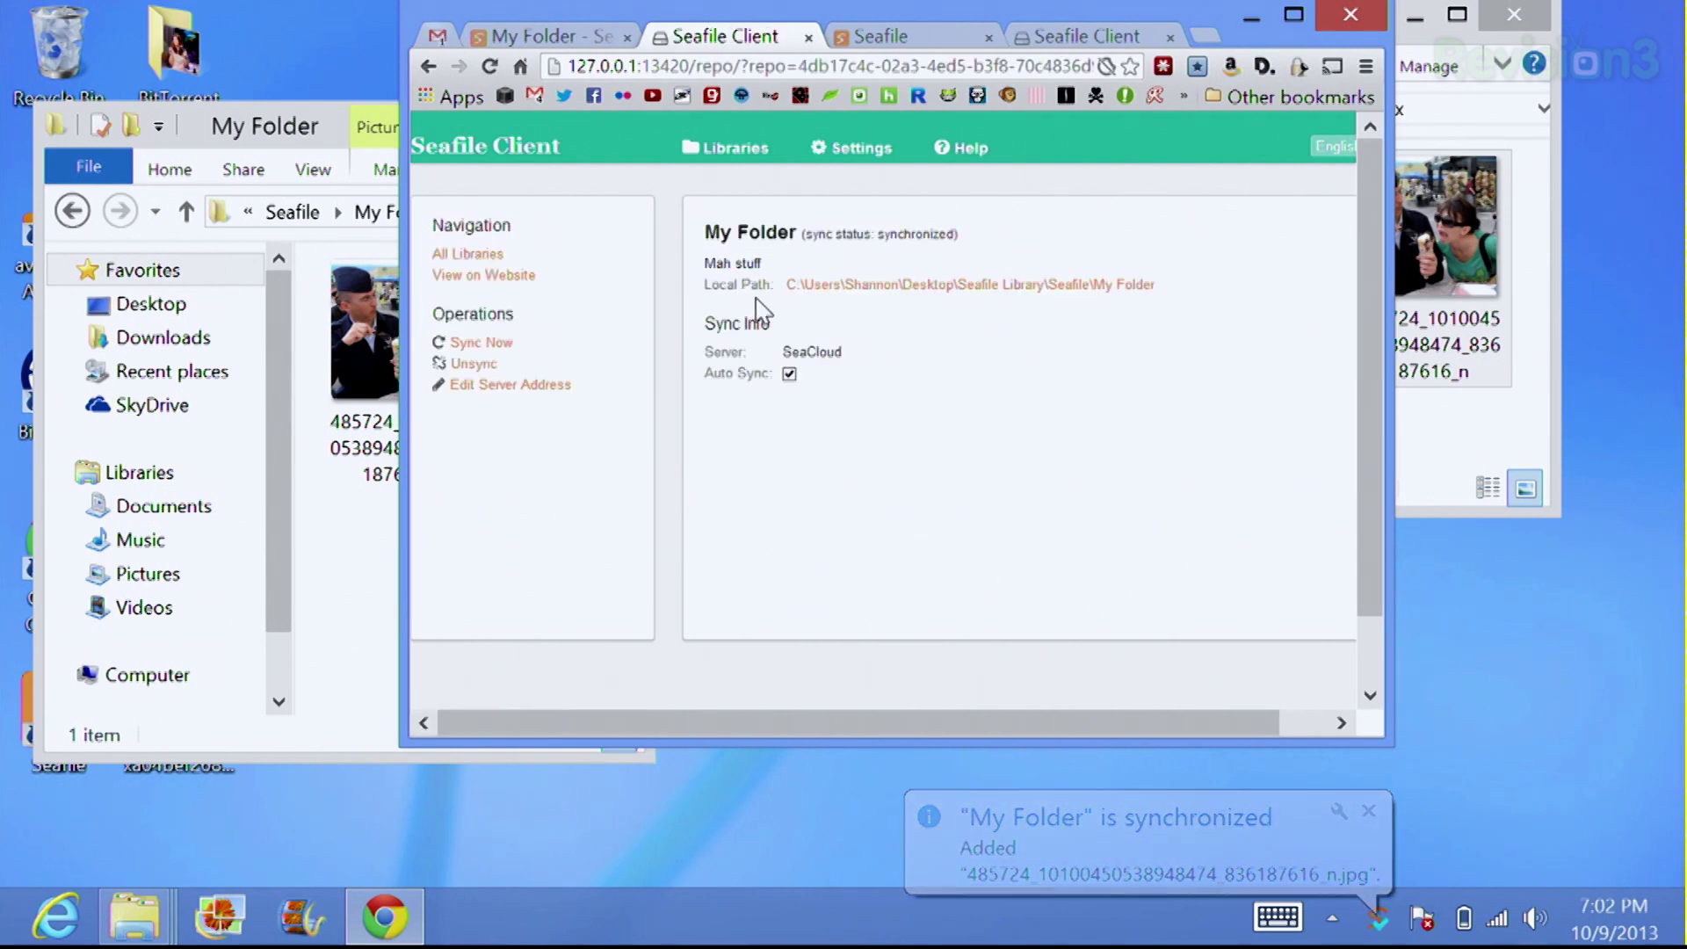
pyautogui.click(895, 293)
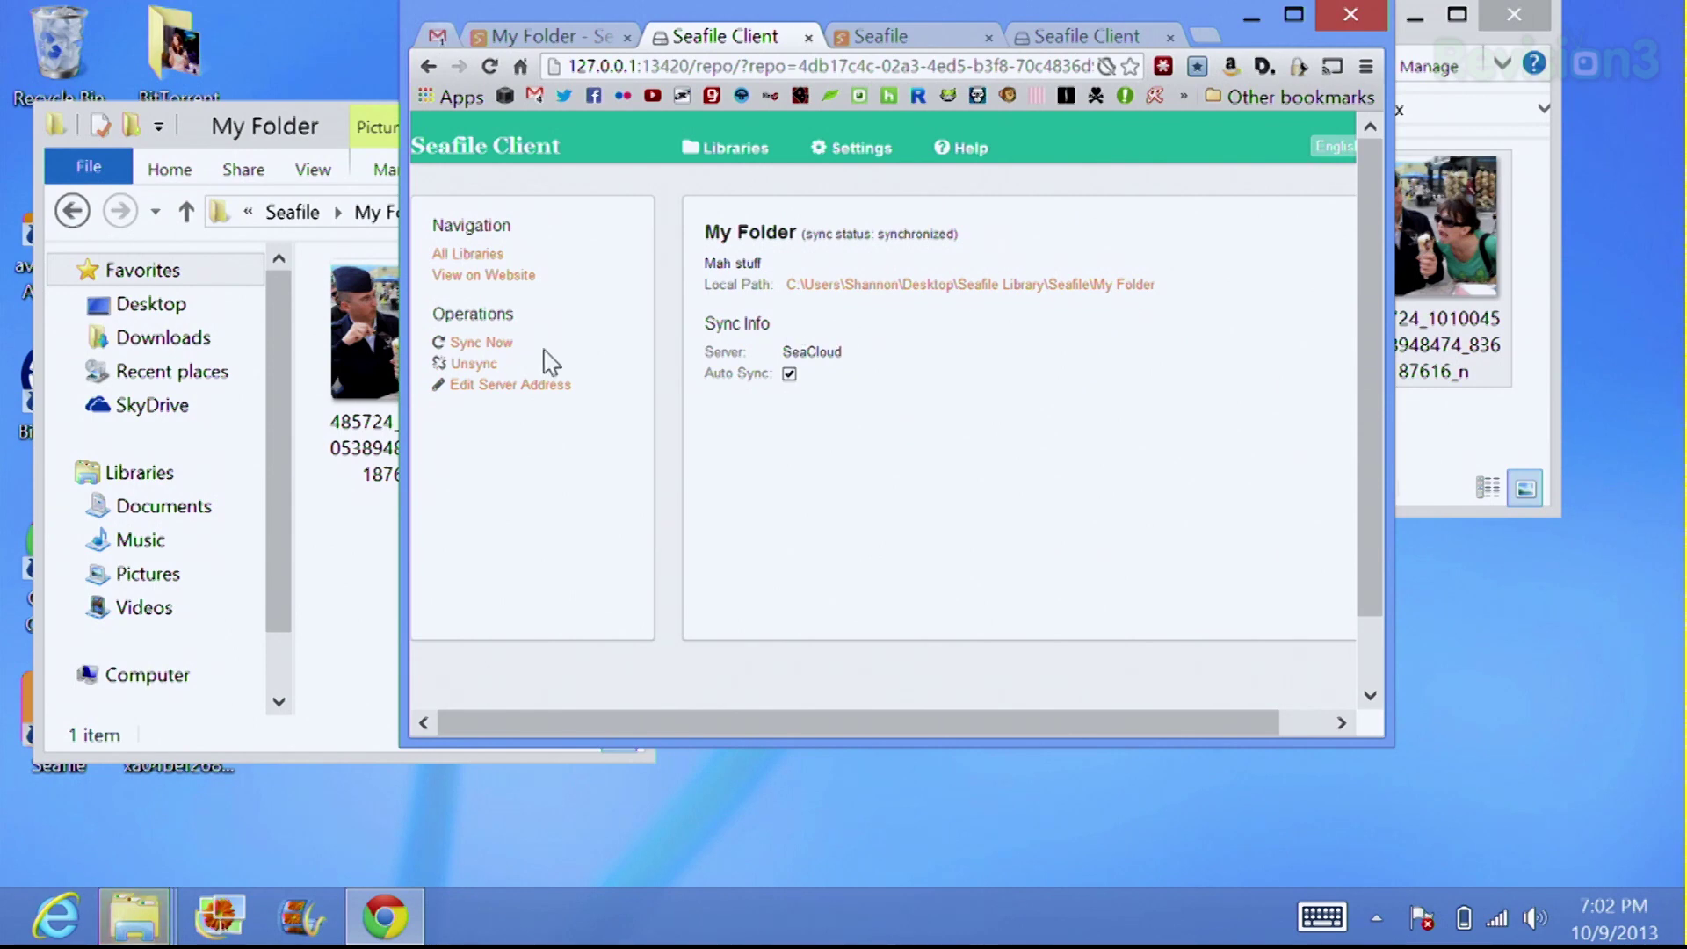
pyautogui.click(481, 343)
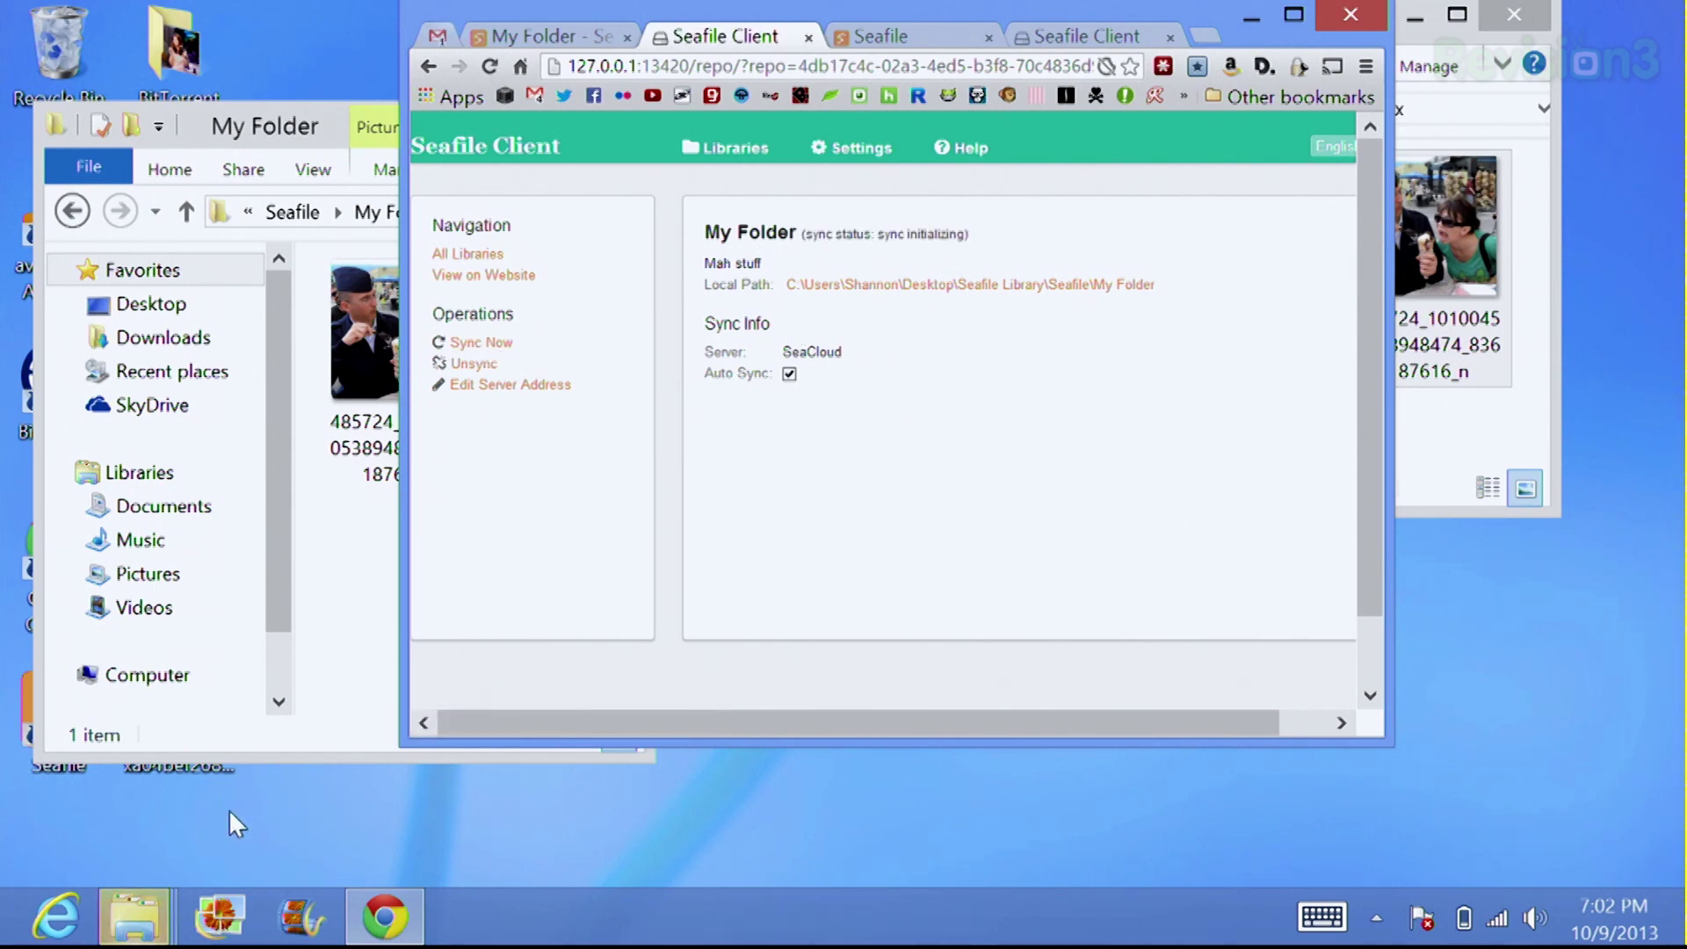
# Check that the synced jpg photo is in the local My Folder window
pyautogui.moveTo(150, 933)
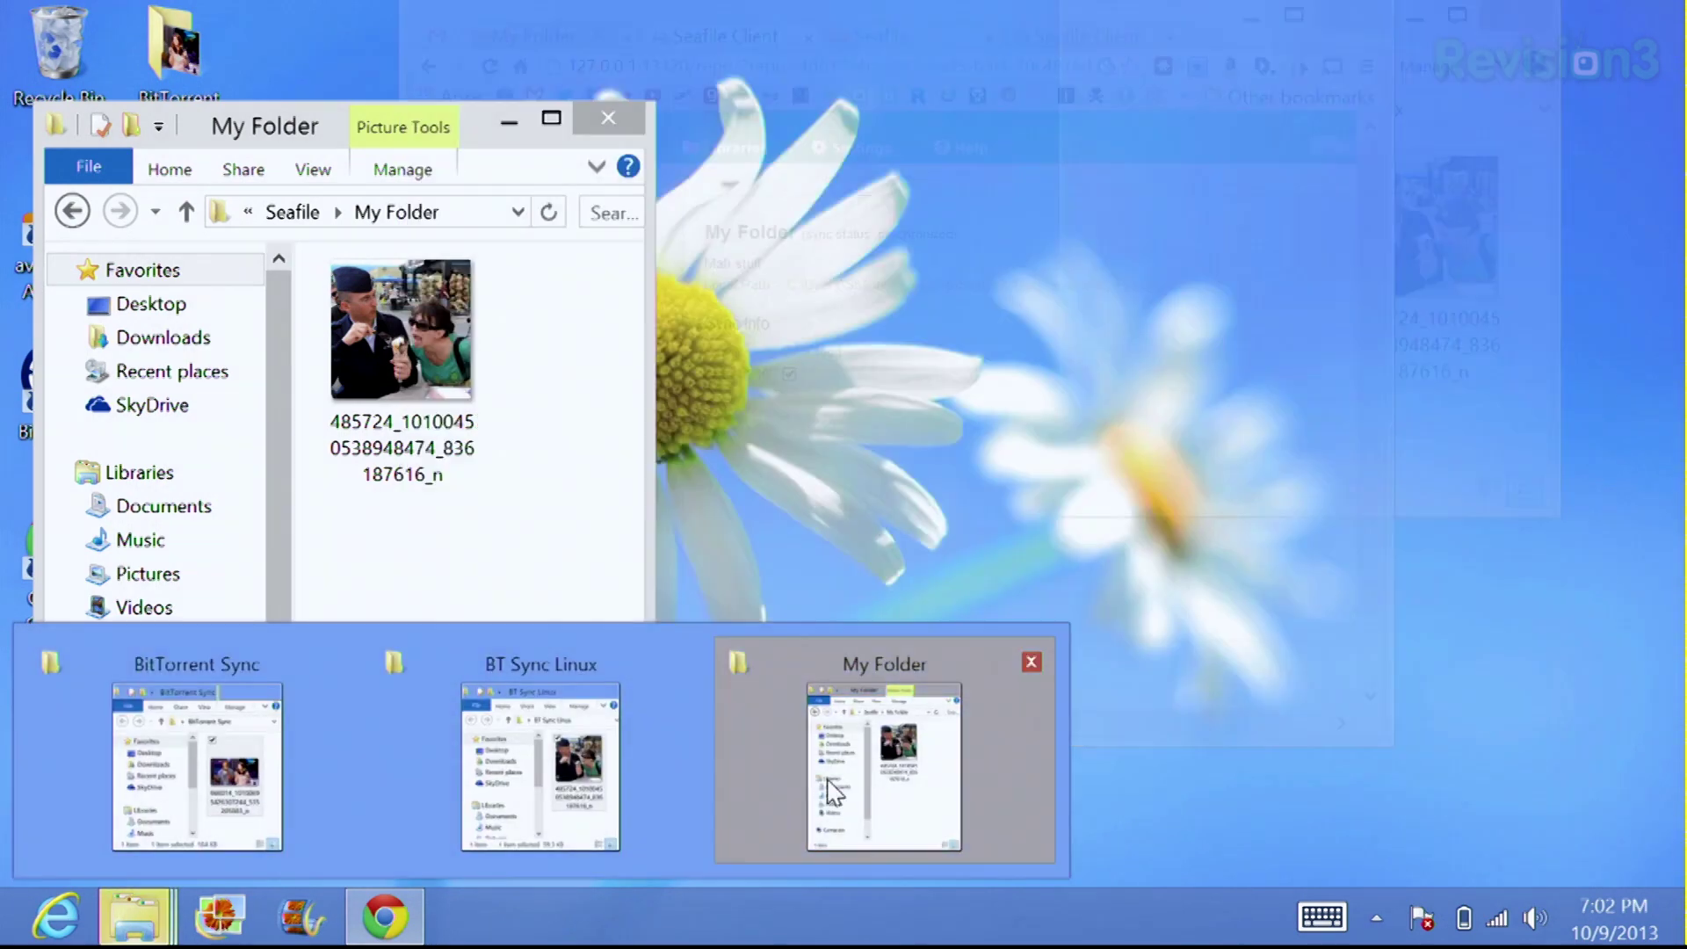
pyautogui.click(833, 791)
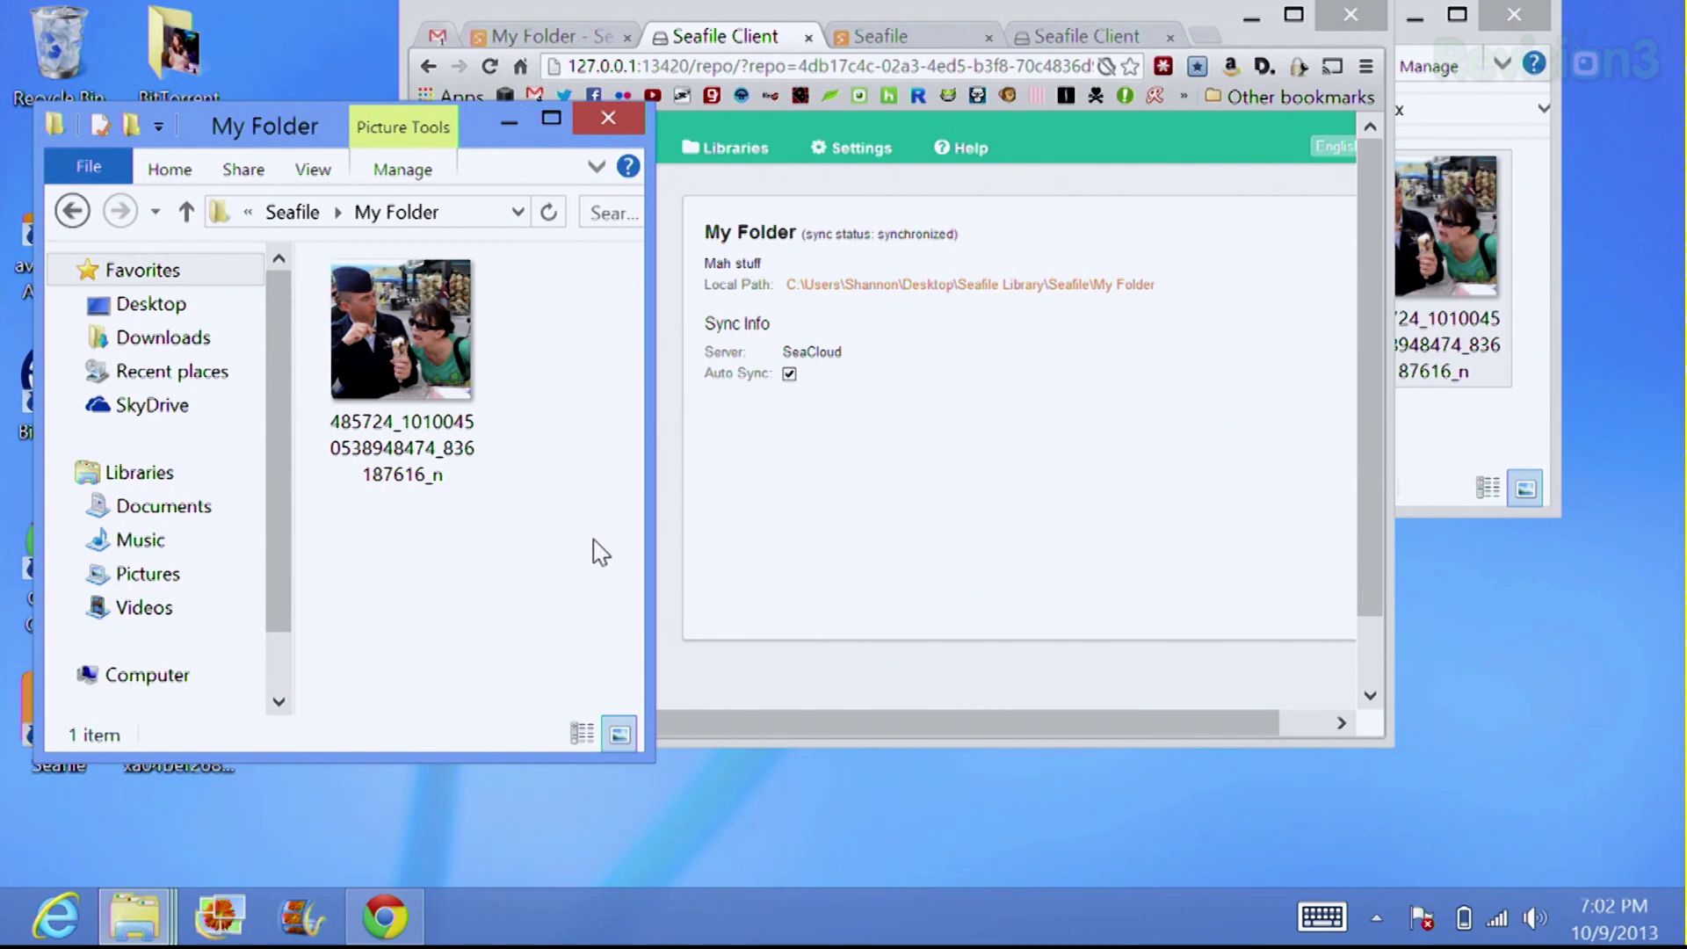
pyautogui.click(365, 304)
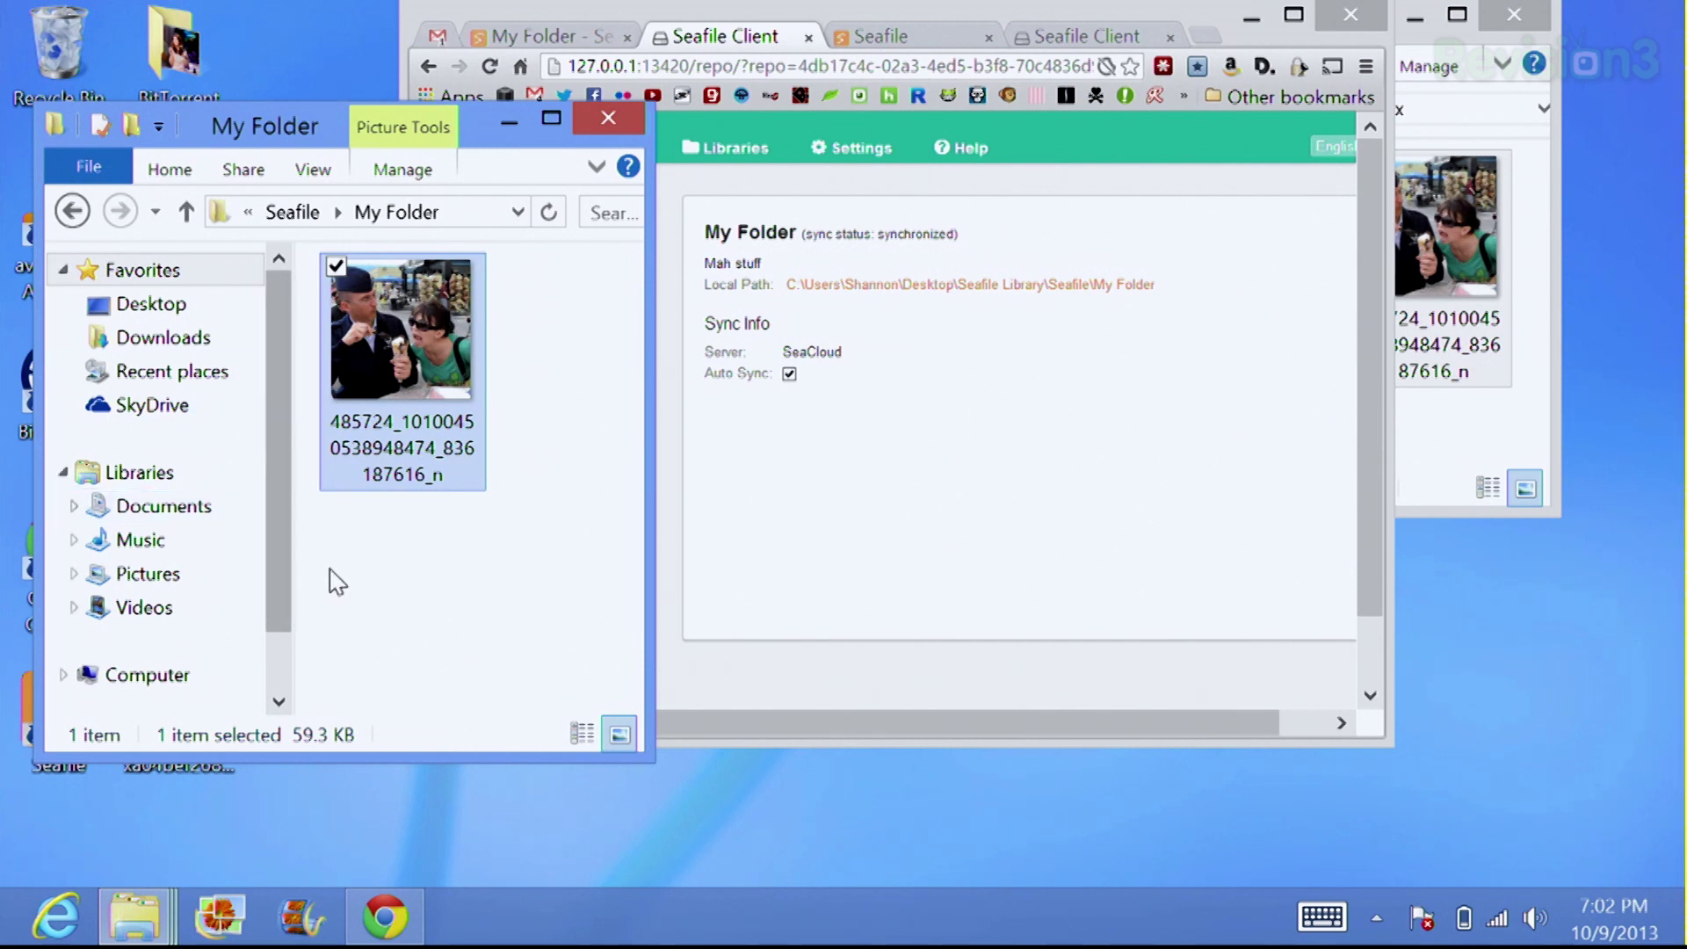
pyautogui.click(514, 402)
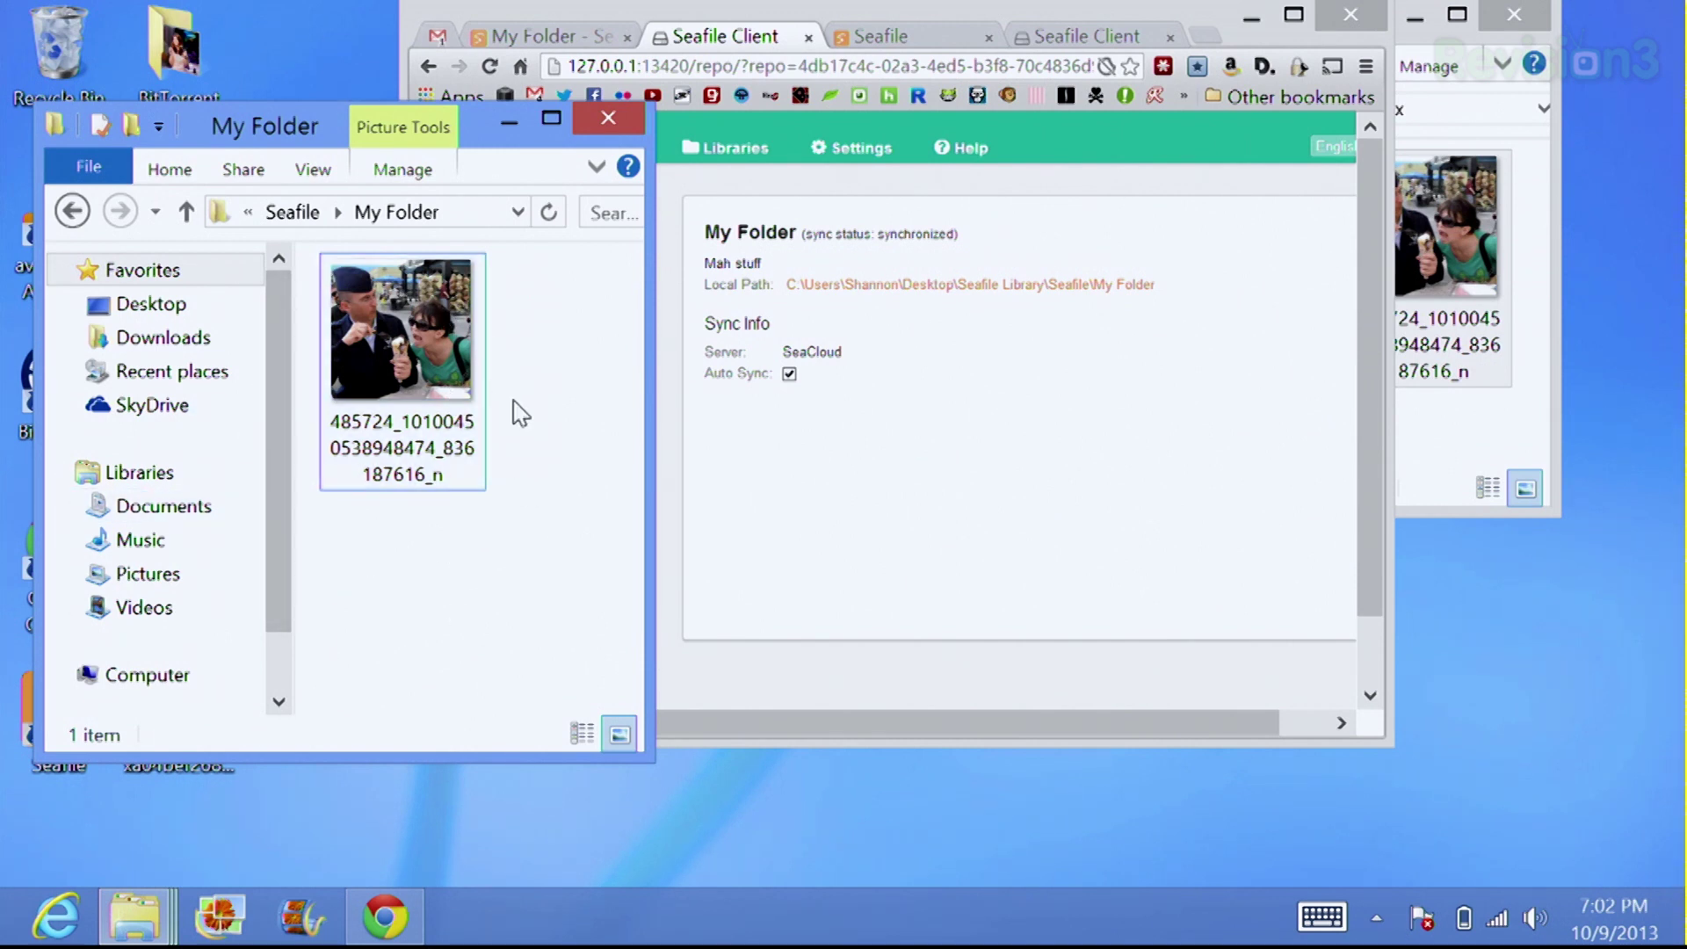
# Show Seacloud's My Folder library with the 59.4 KB photo in a full-screen browser
pyautogui.click(845, 448)
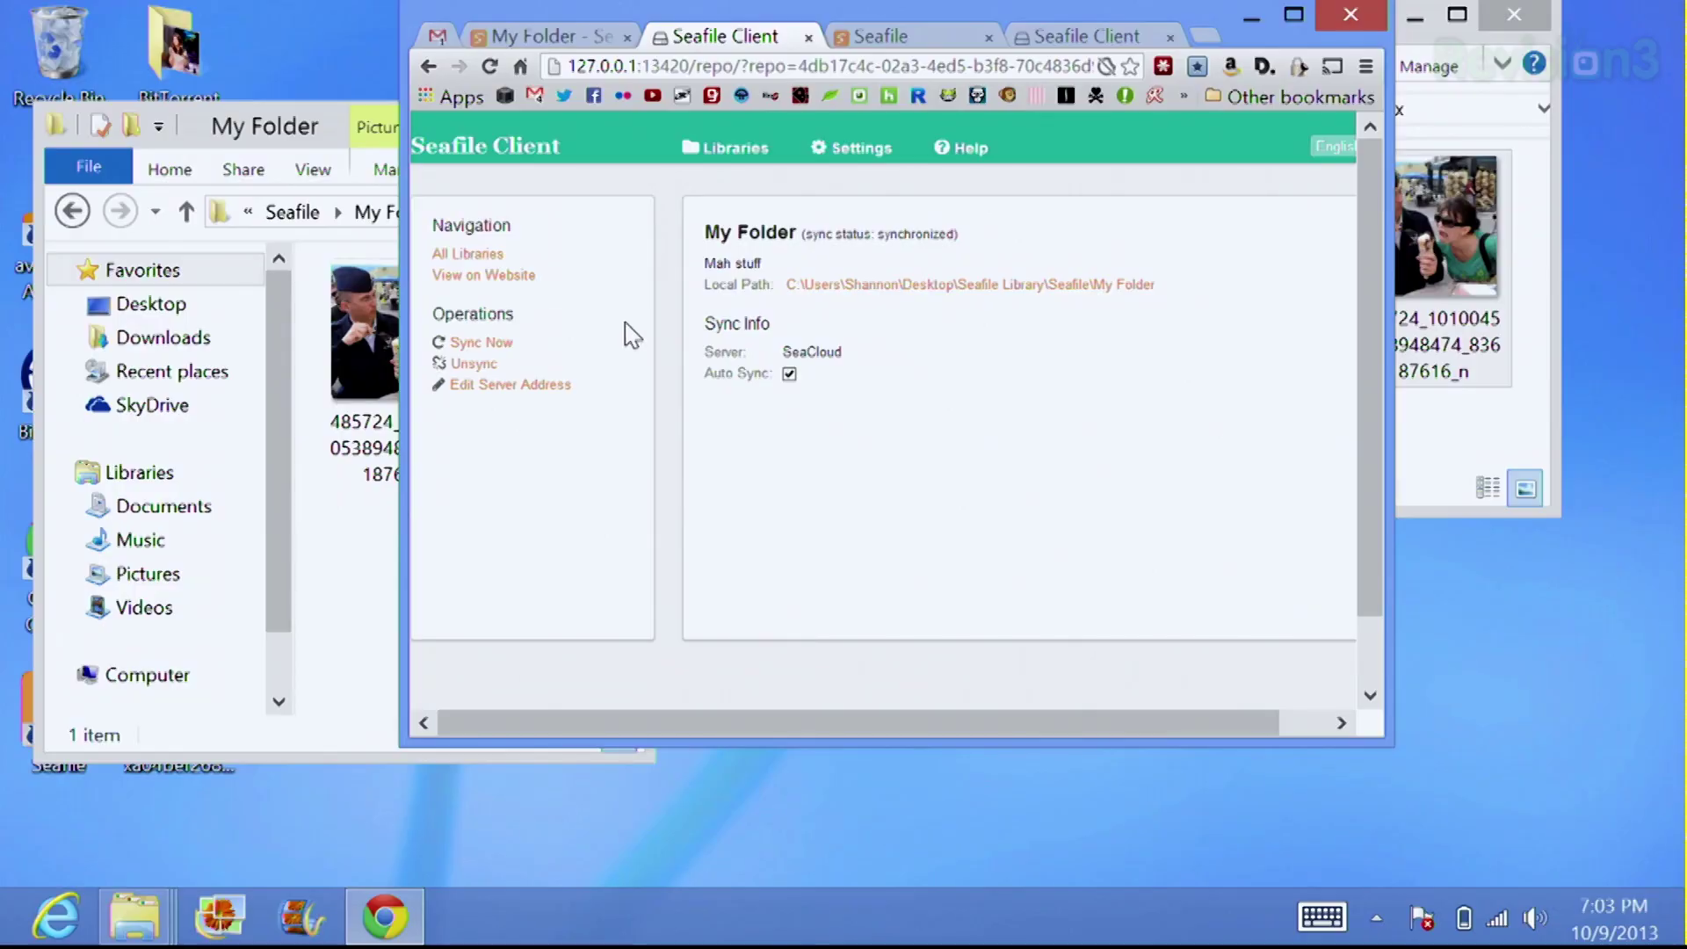
pyautogui.click(545, 39)
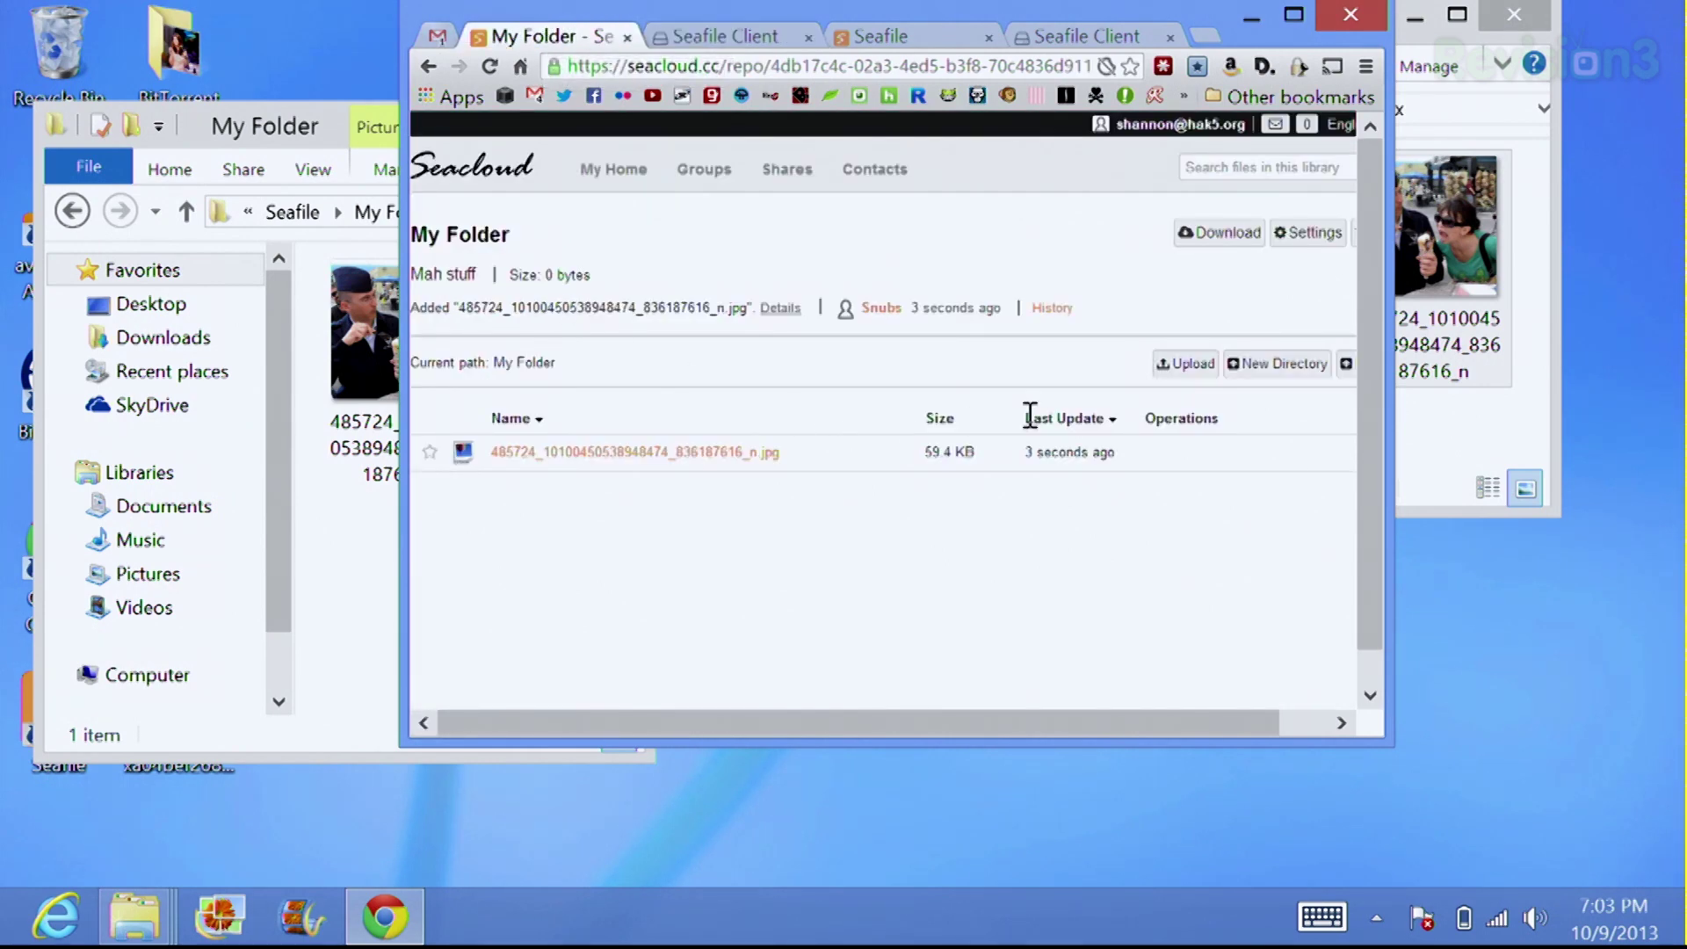
pyautogui.click(1294, 15)
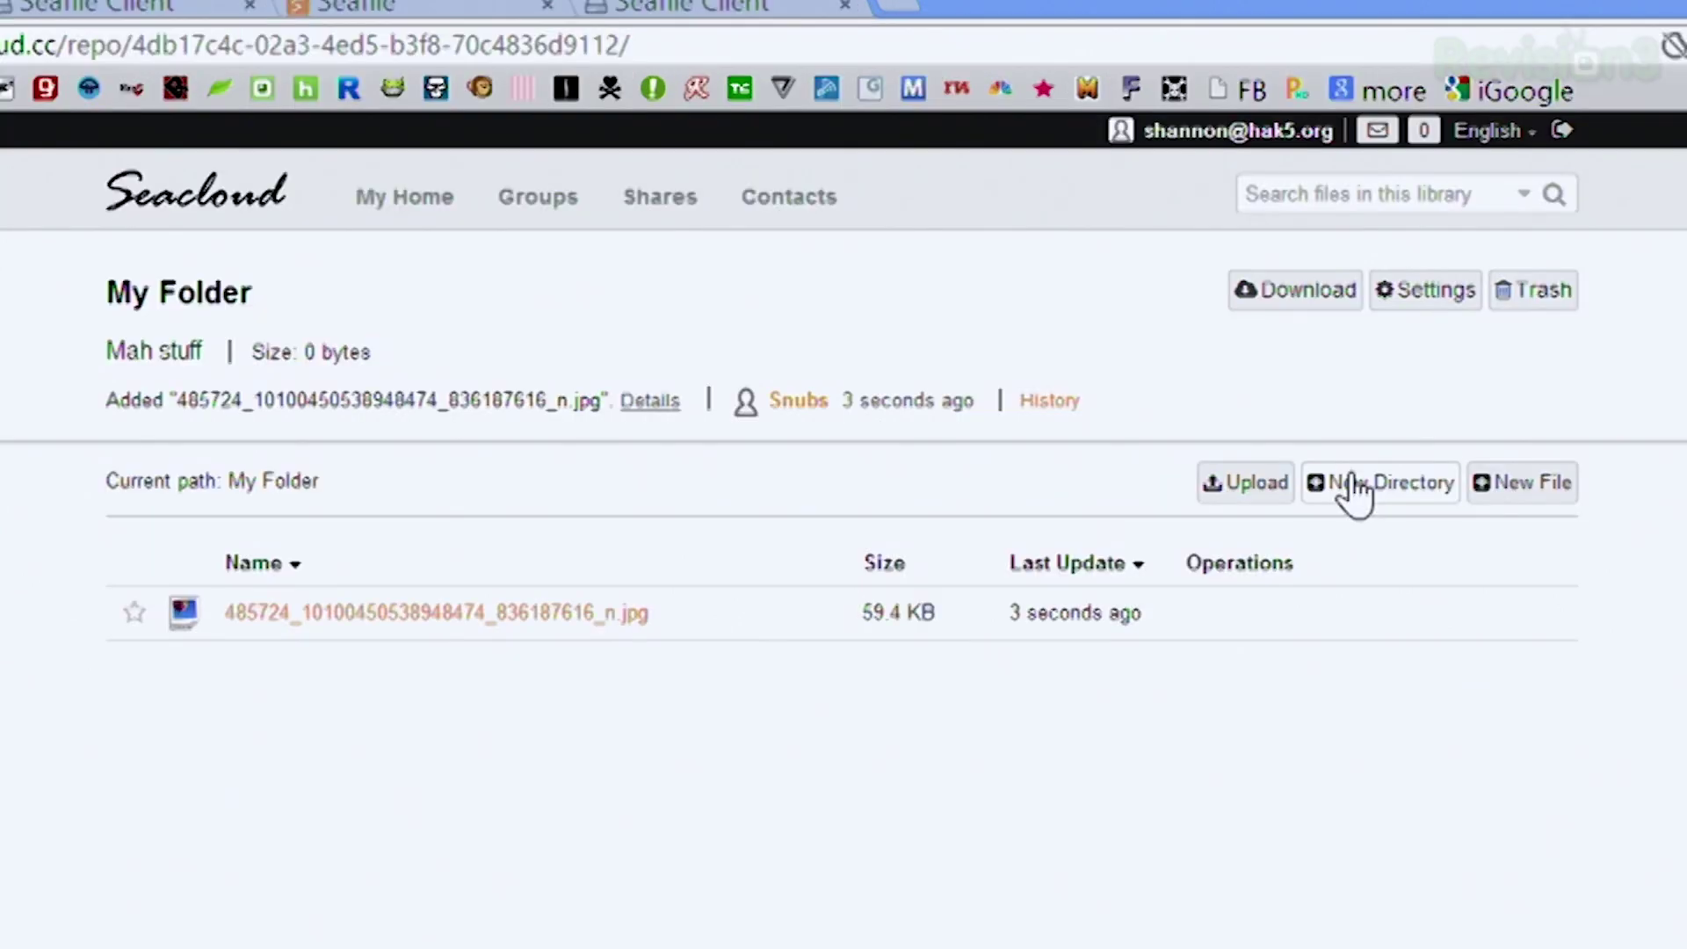
# Start a new directory in My Folder and enter the name 'Snubs' for Snubs Stuff
pyautogui.click(1190, 341)
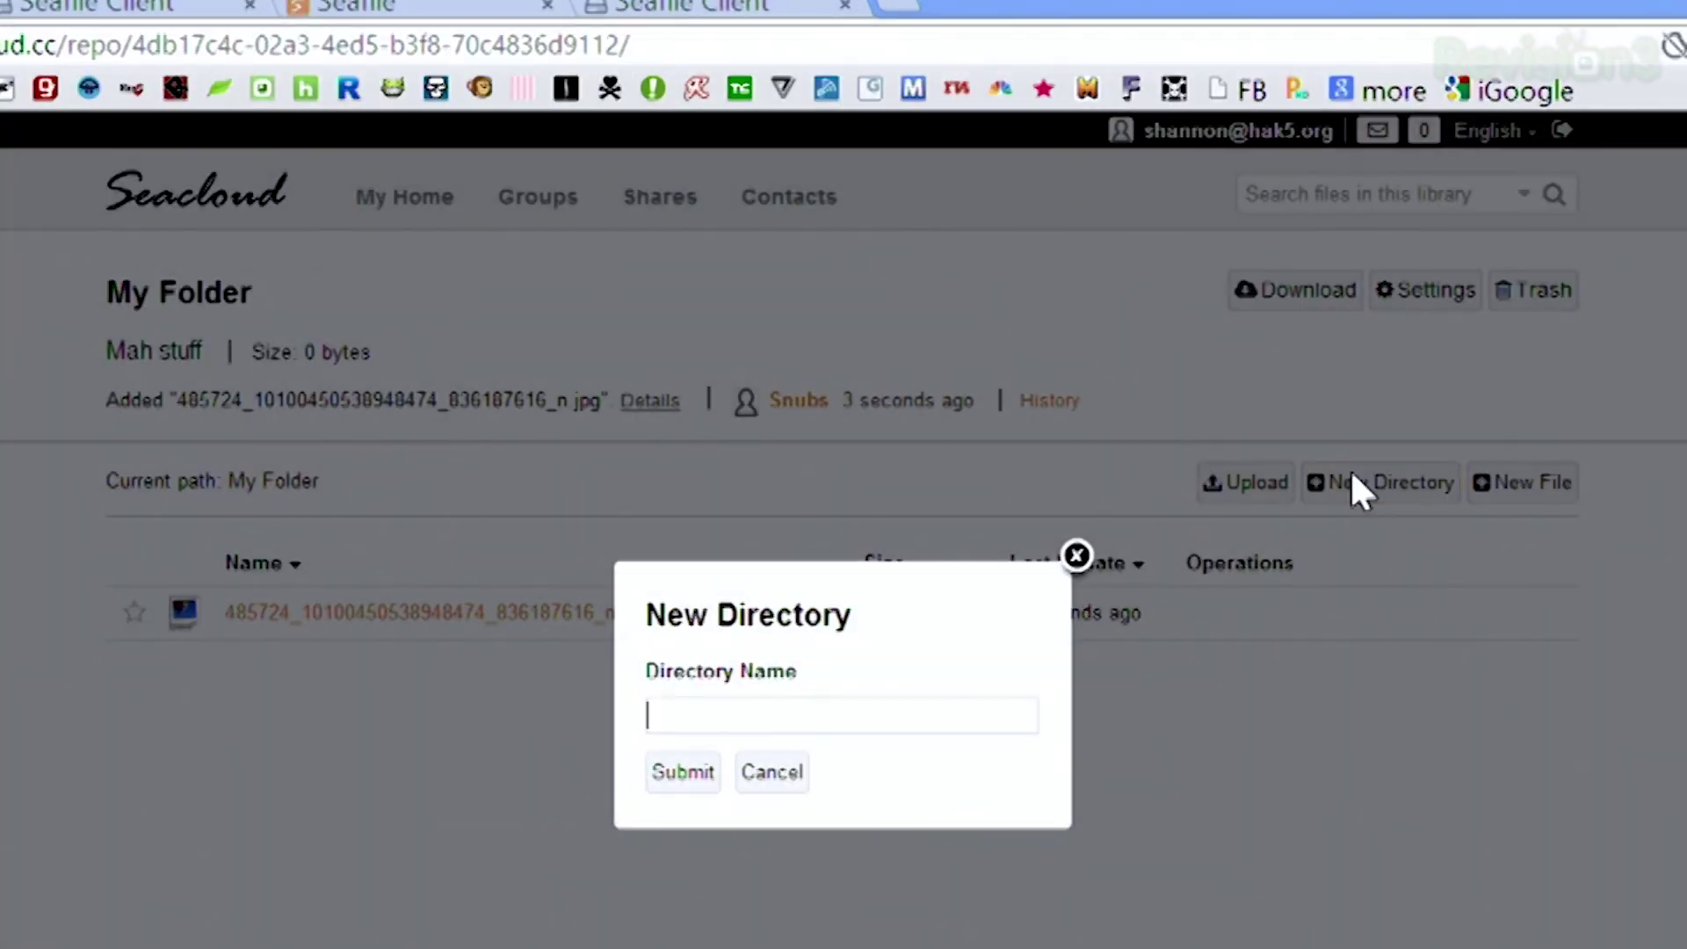
pyautogui.click(794, 725)
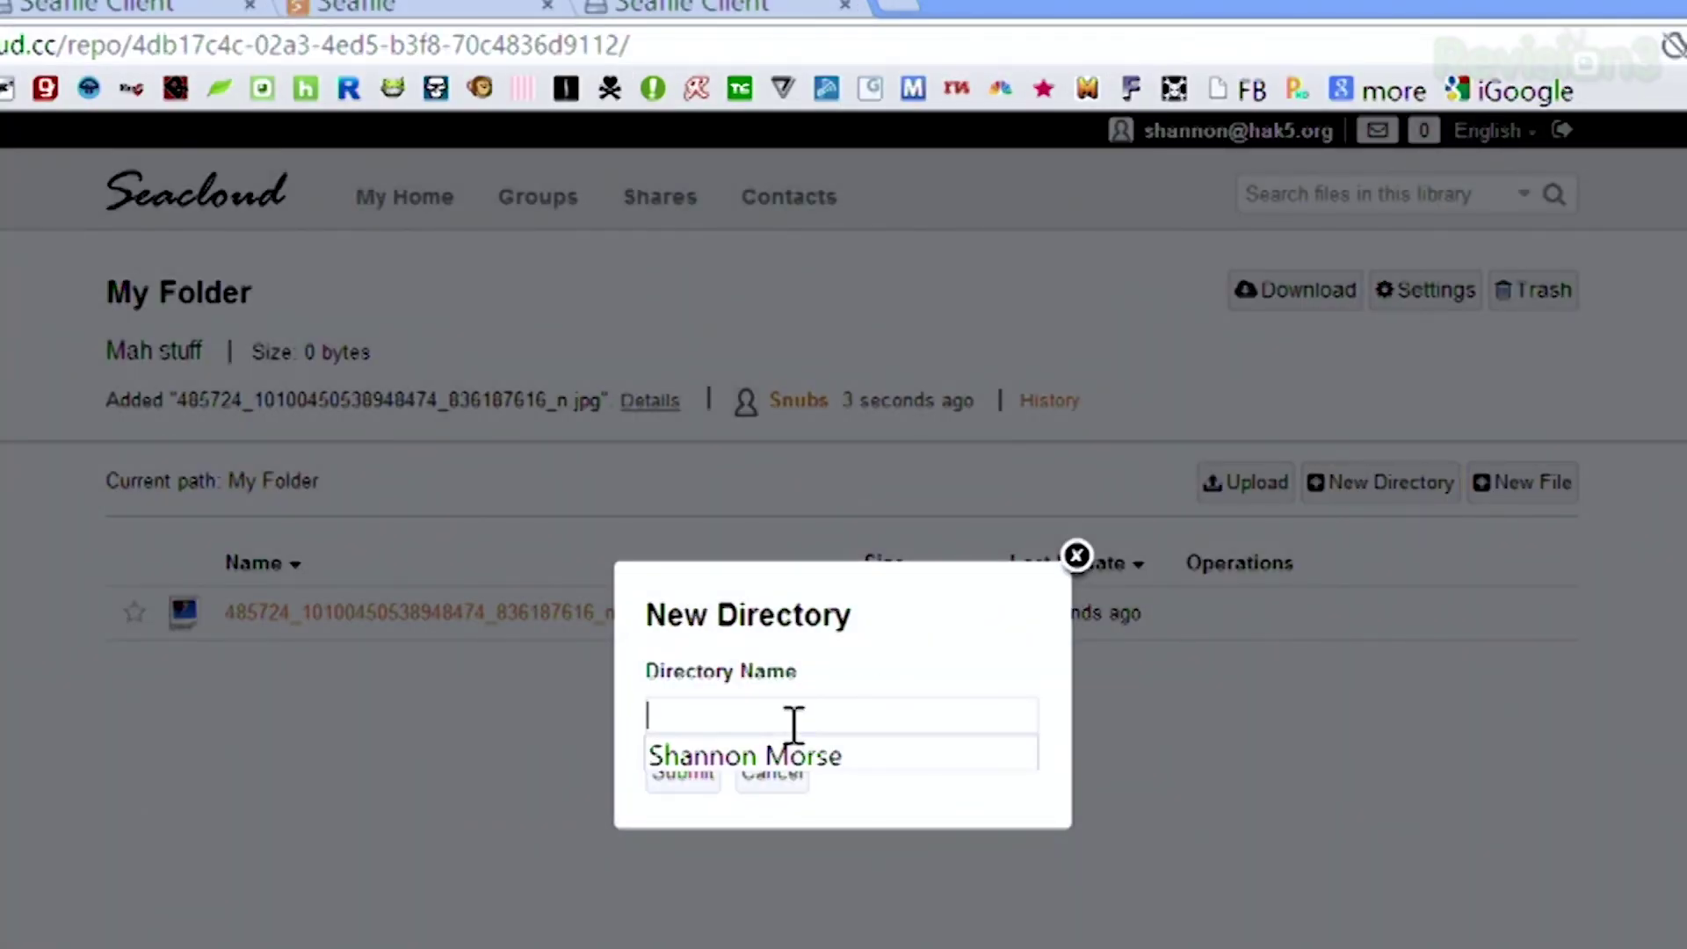
pyautogui.write('Sa')
pyautogui.press('BackSpace')
pyautogui.write('nubs')
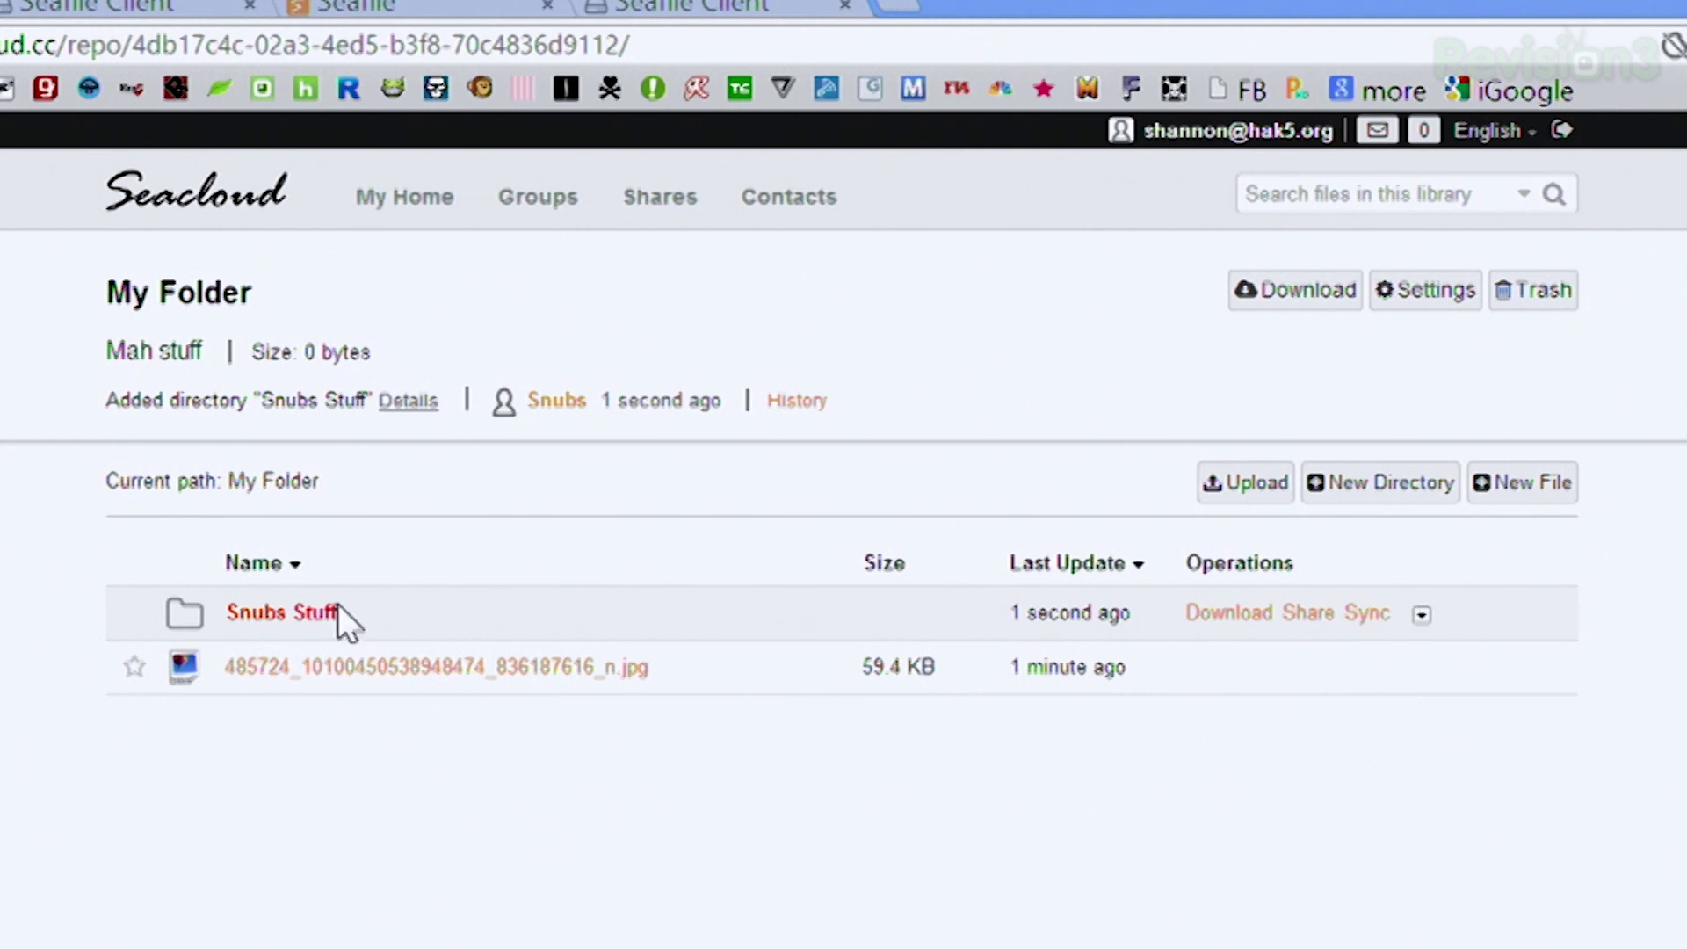
pyautogui.click(1422, 618)
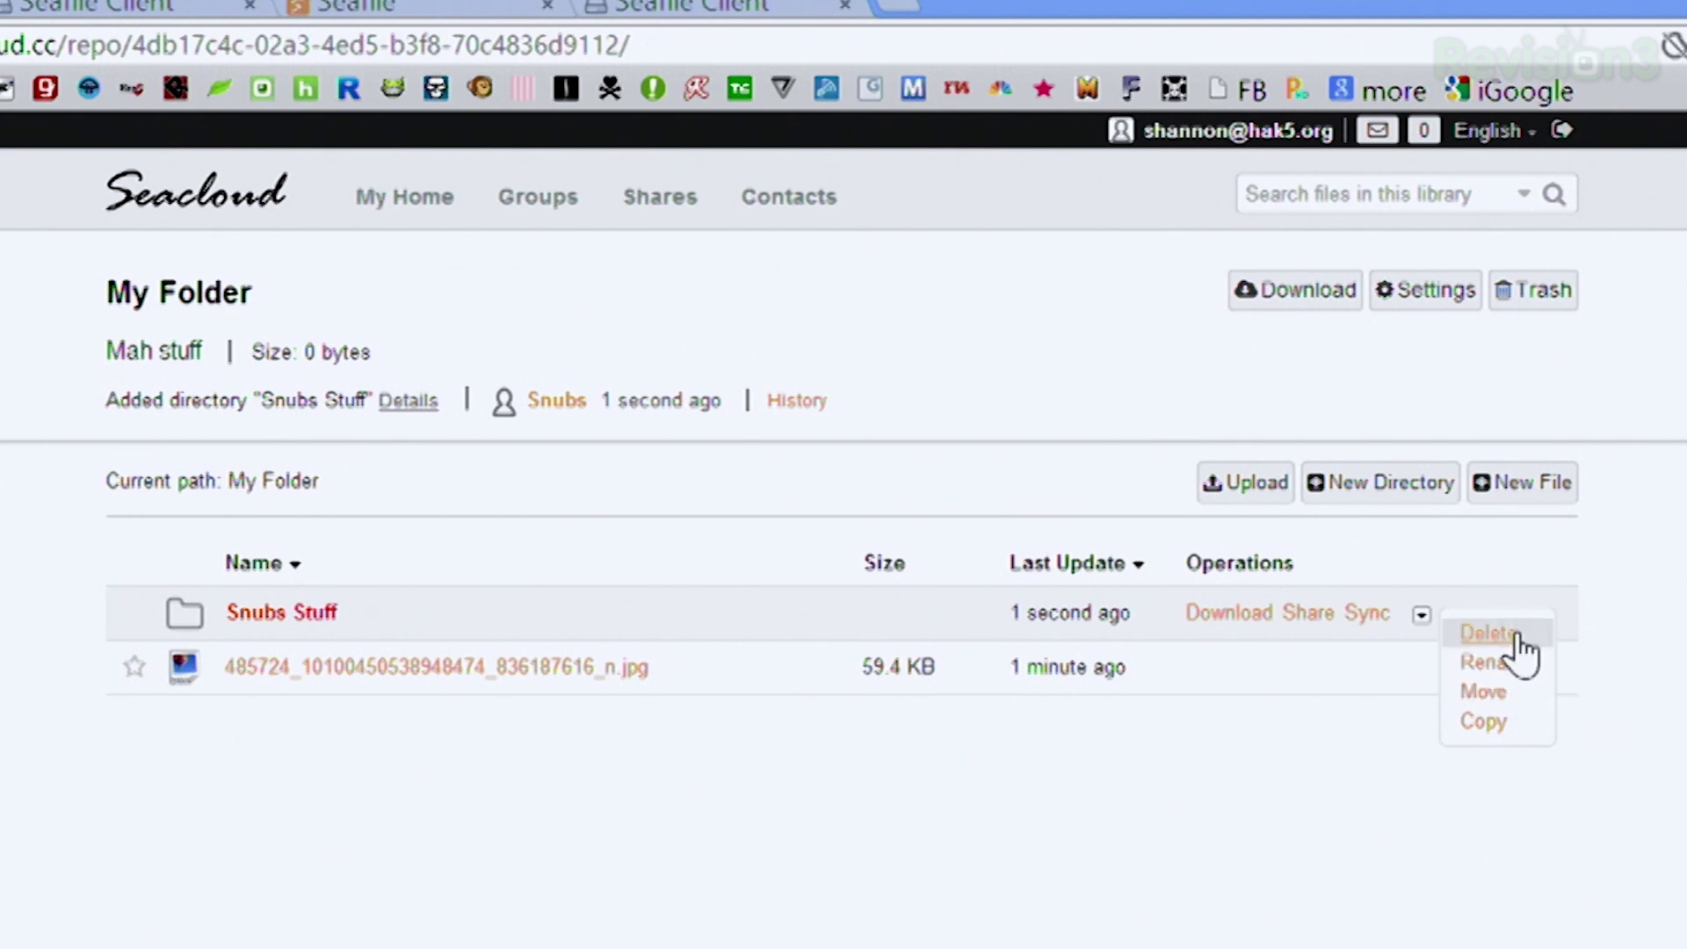
pyautogui.click(1026, 607)
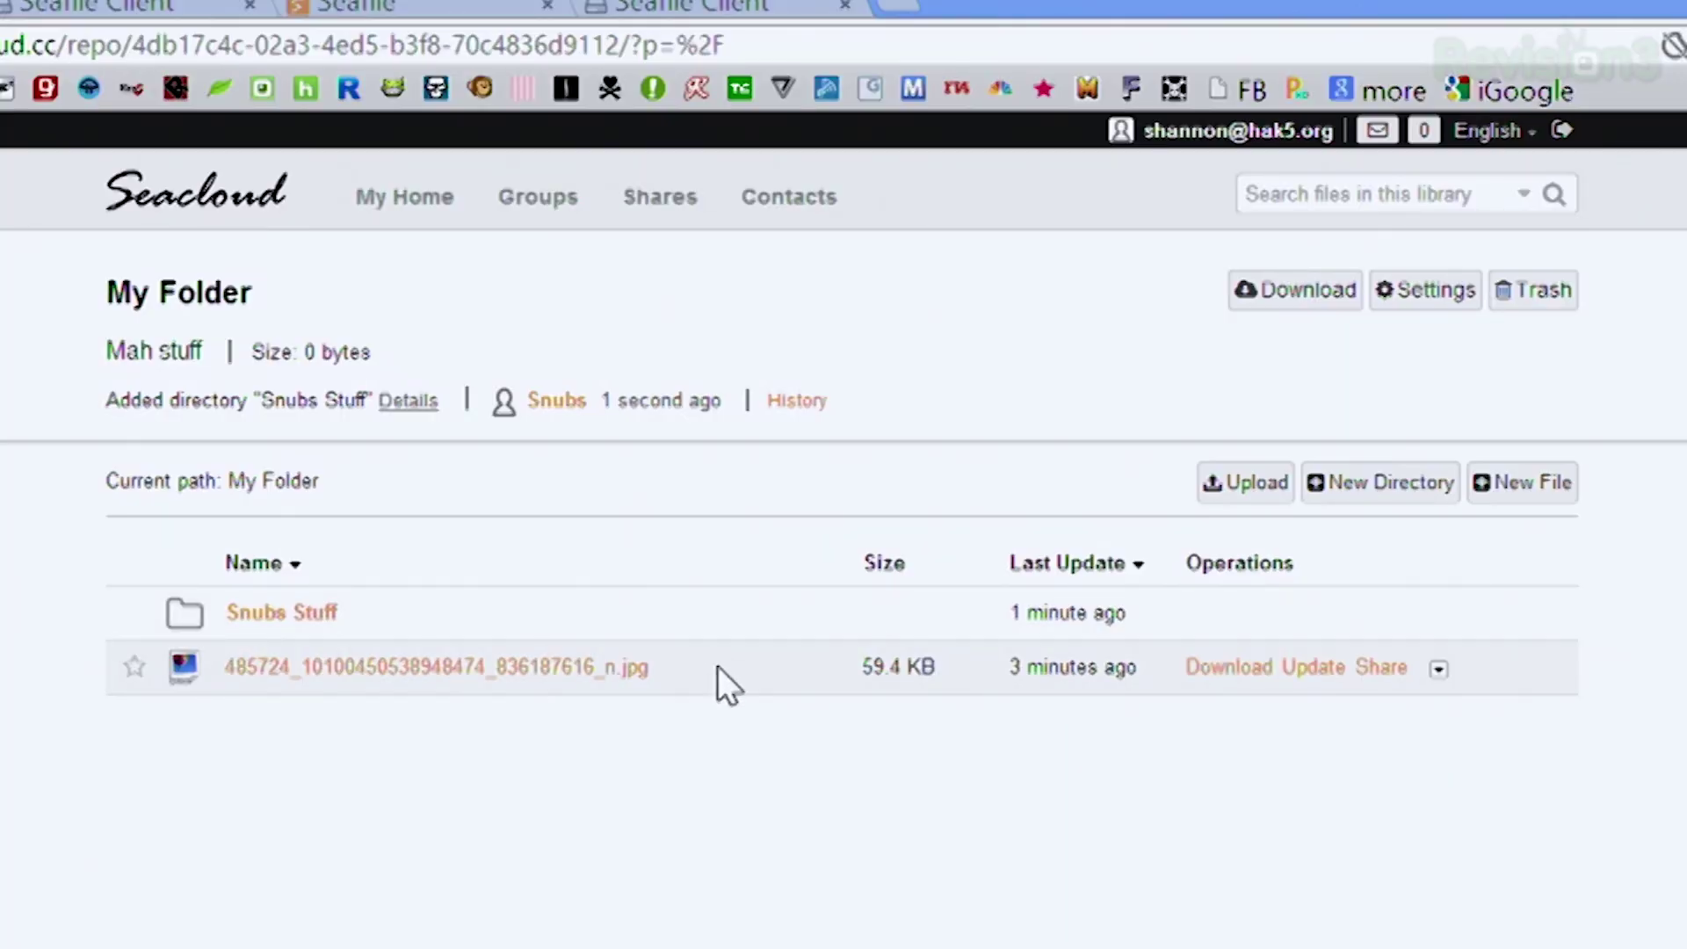
pyautogui.click(583, 668)
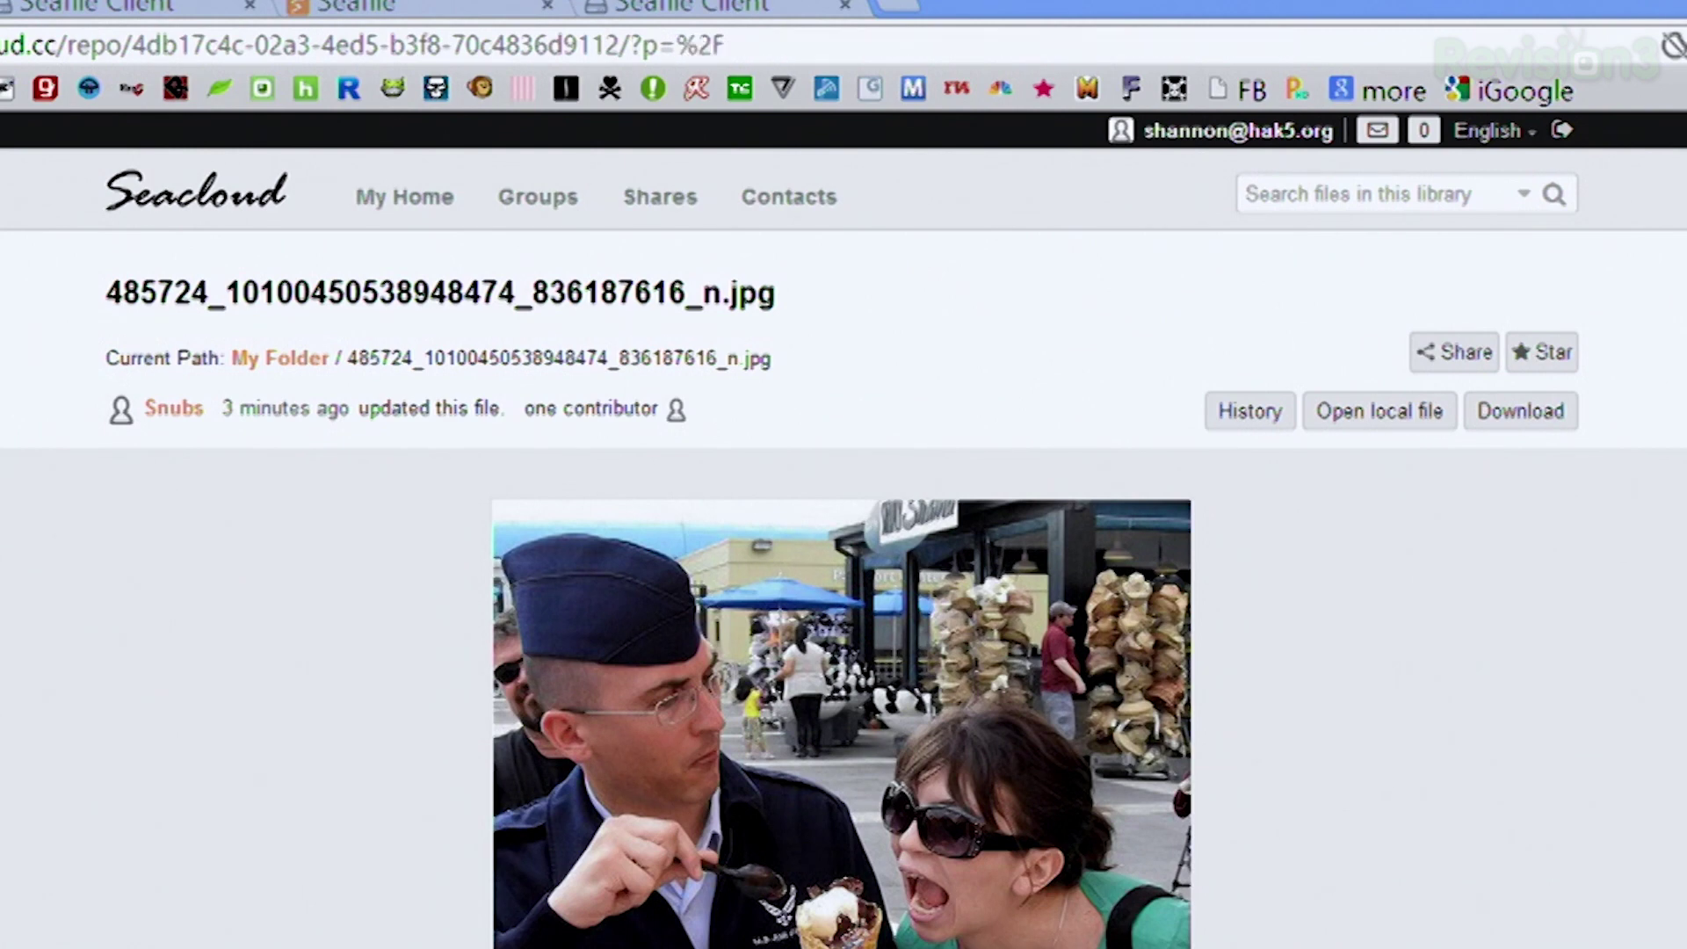
pyautogui.hotkey('alt', 'Left')
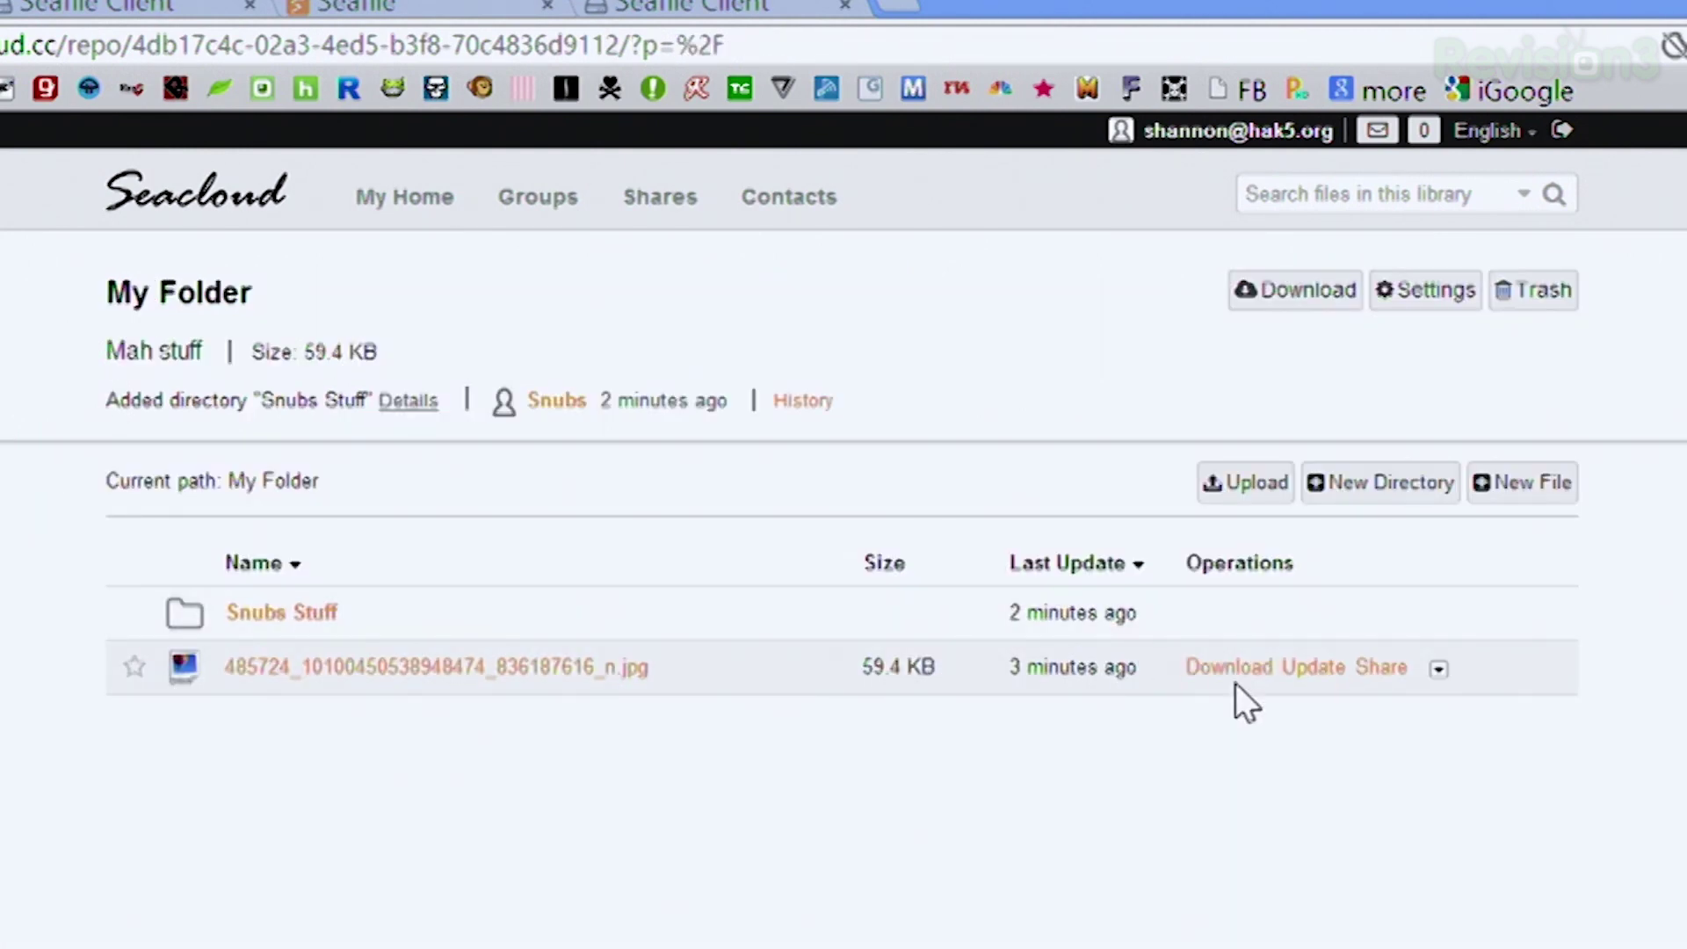
pyautogui.click(1397, 669)
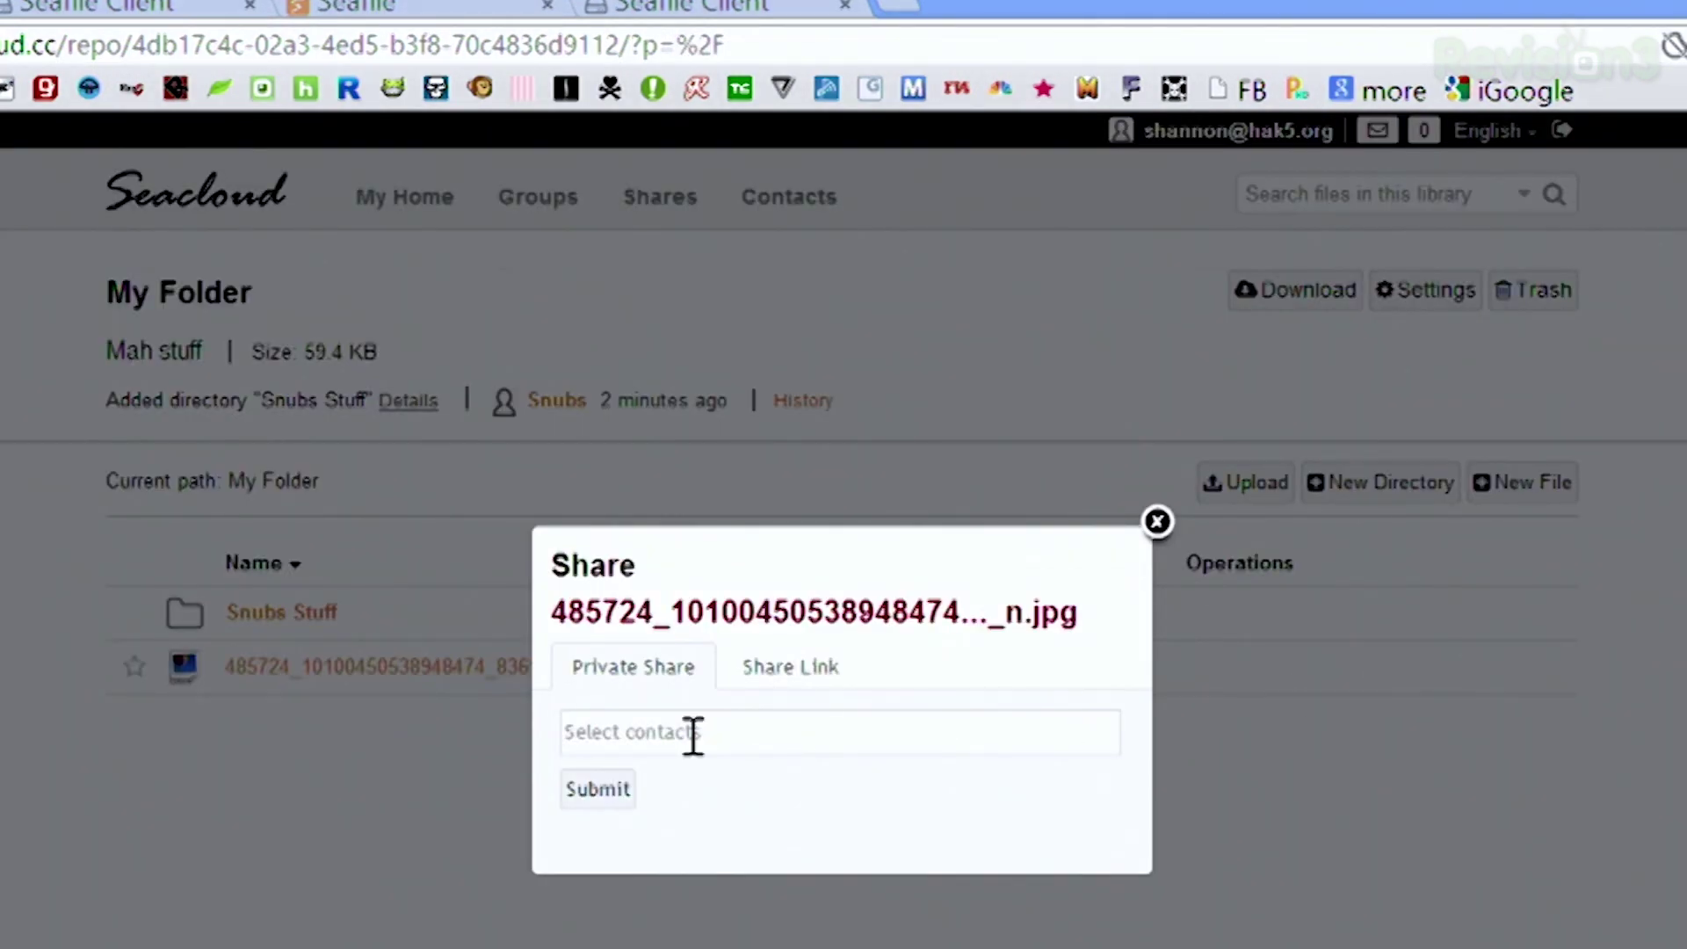
pyautogui.click(822, 678)
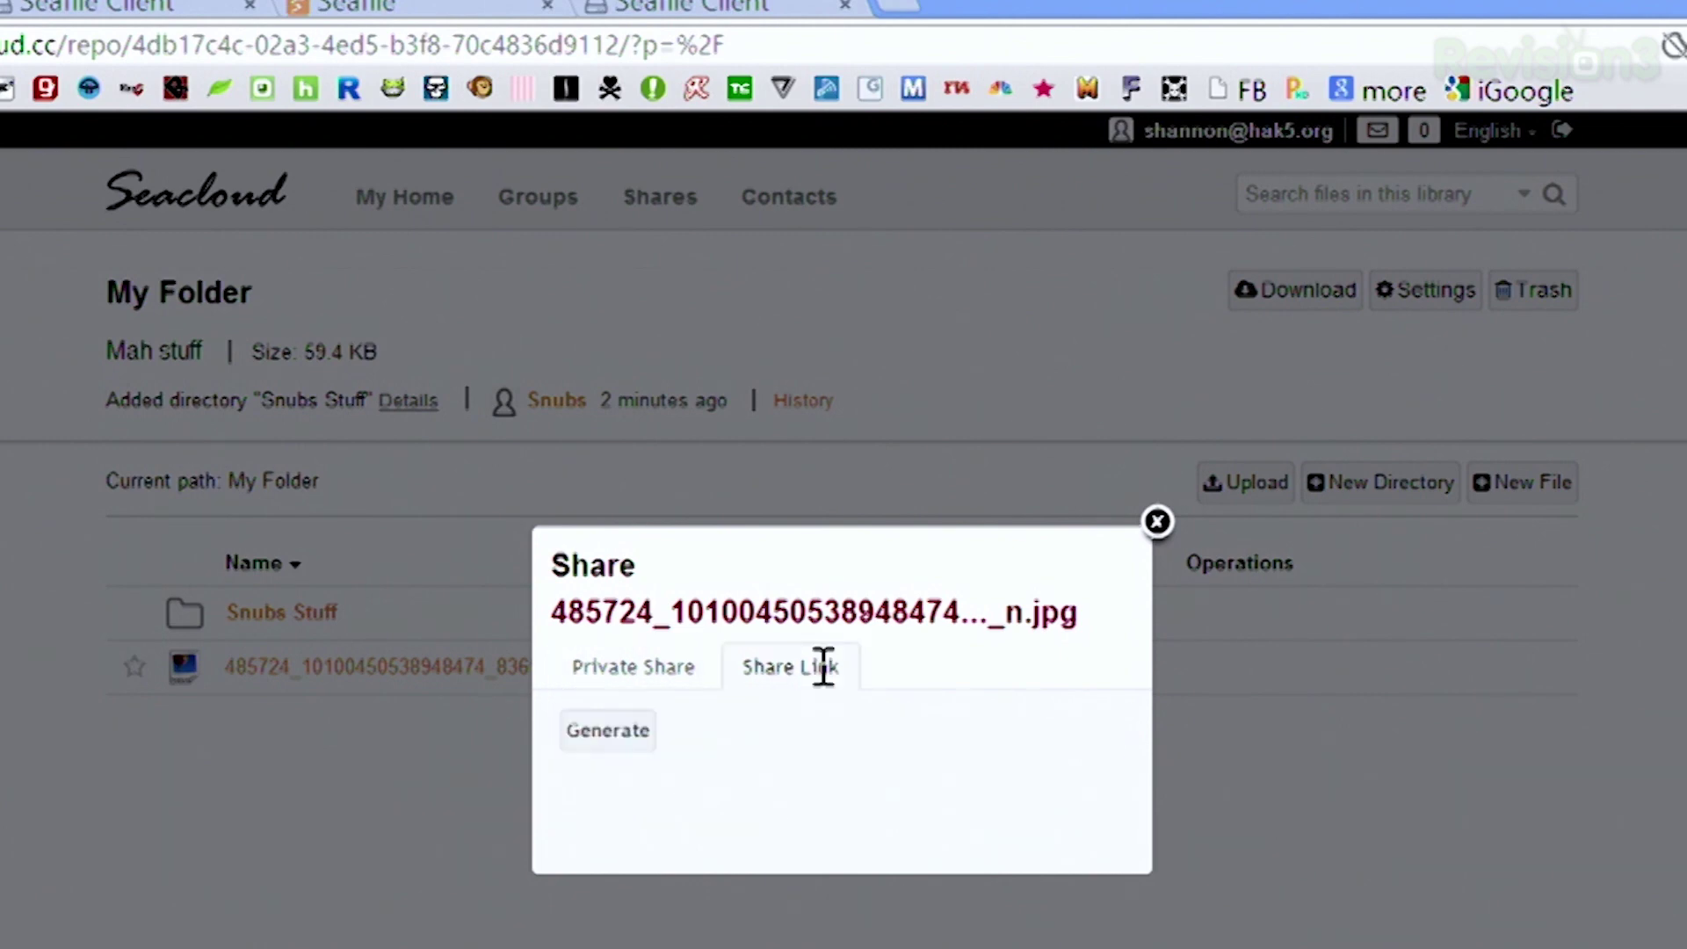
pyautogui.click(646, 672)
pyautogui.click(1156, 522)
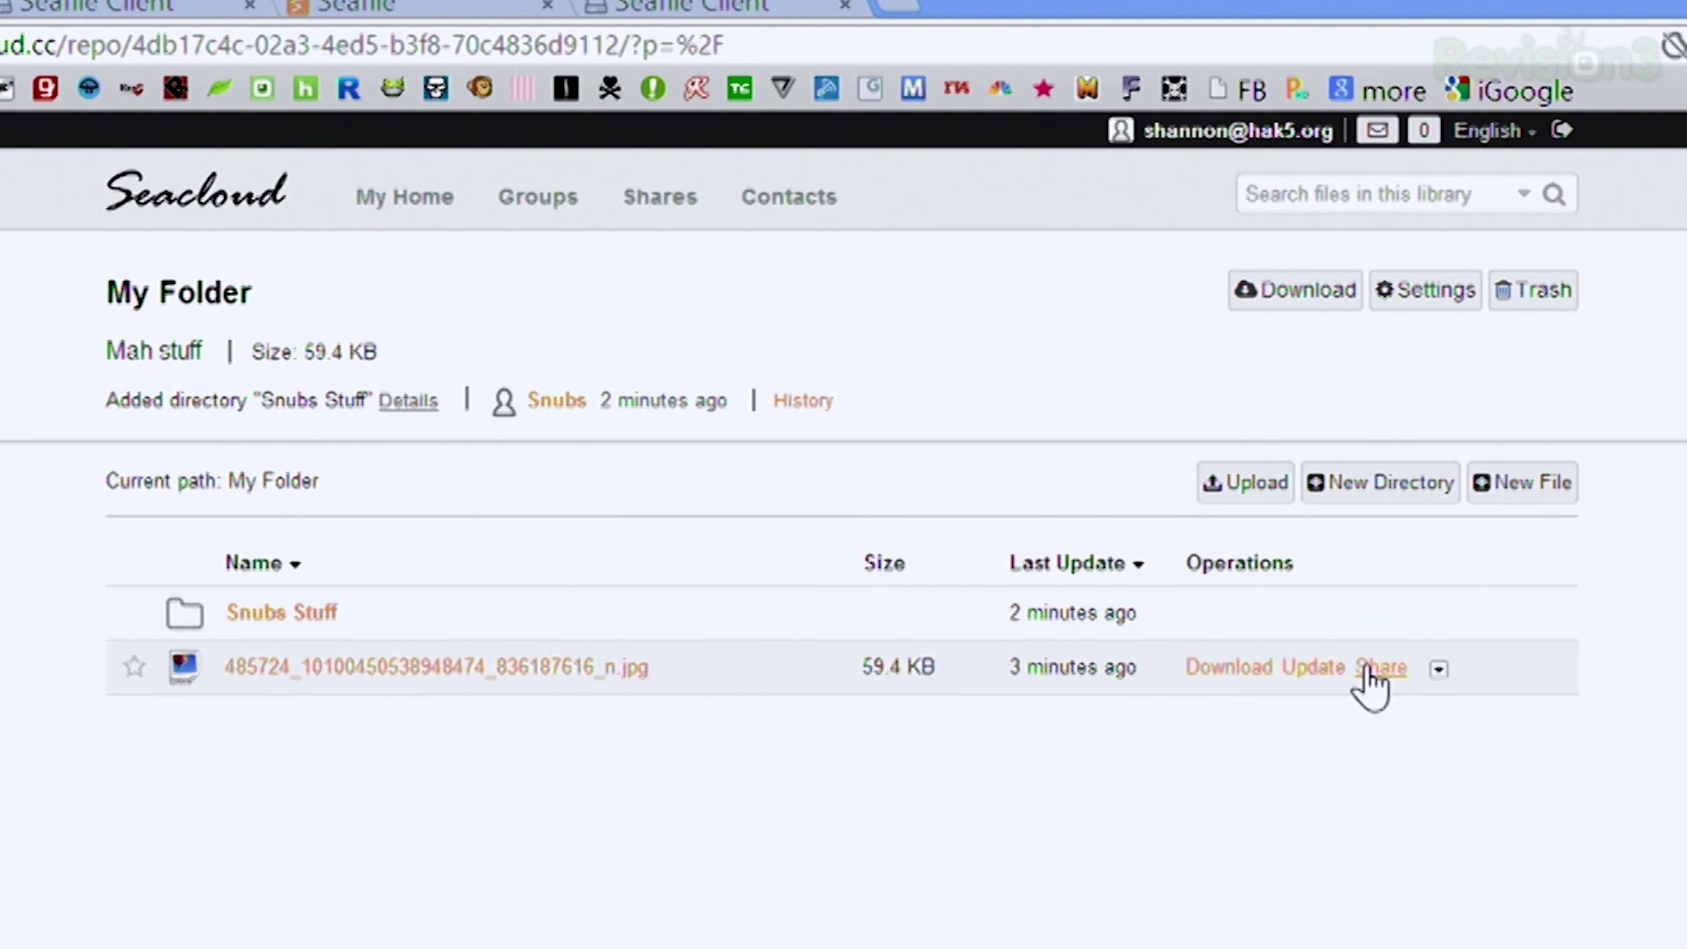
pyautogui.click(1439, 669)
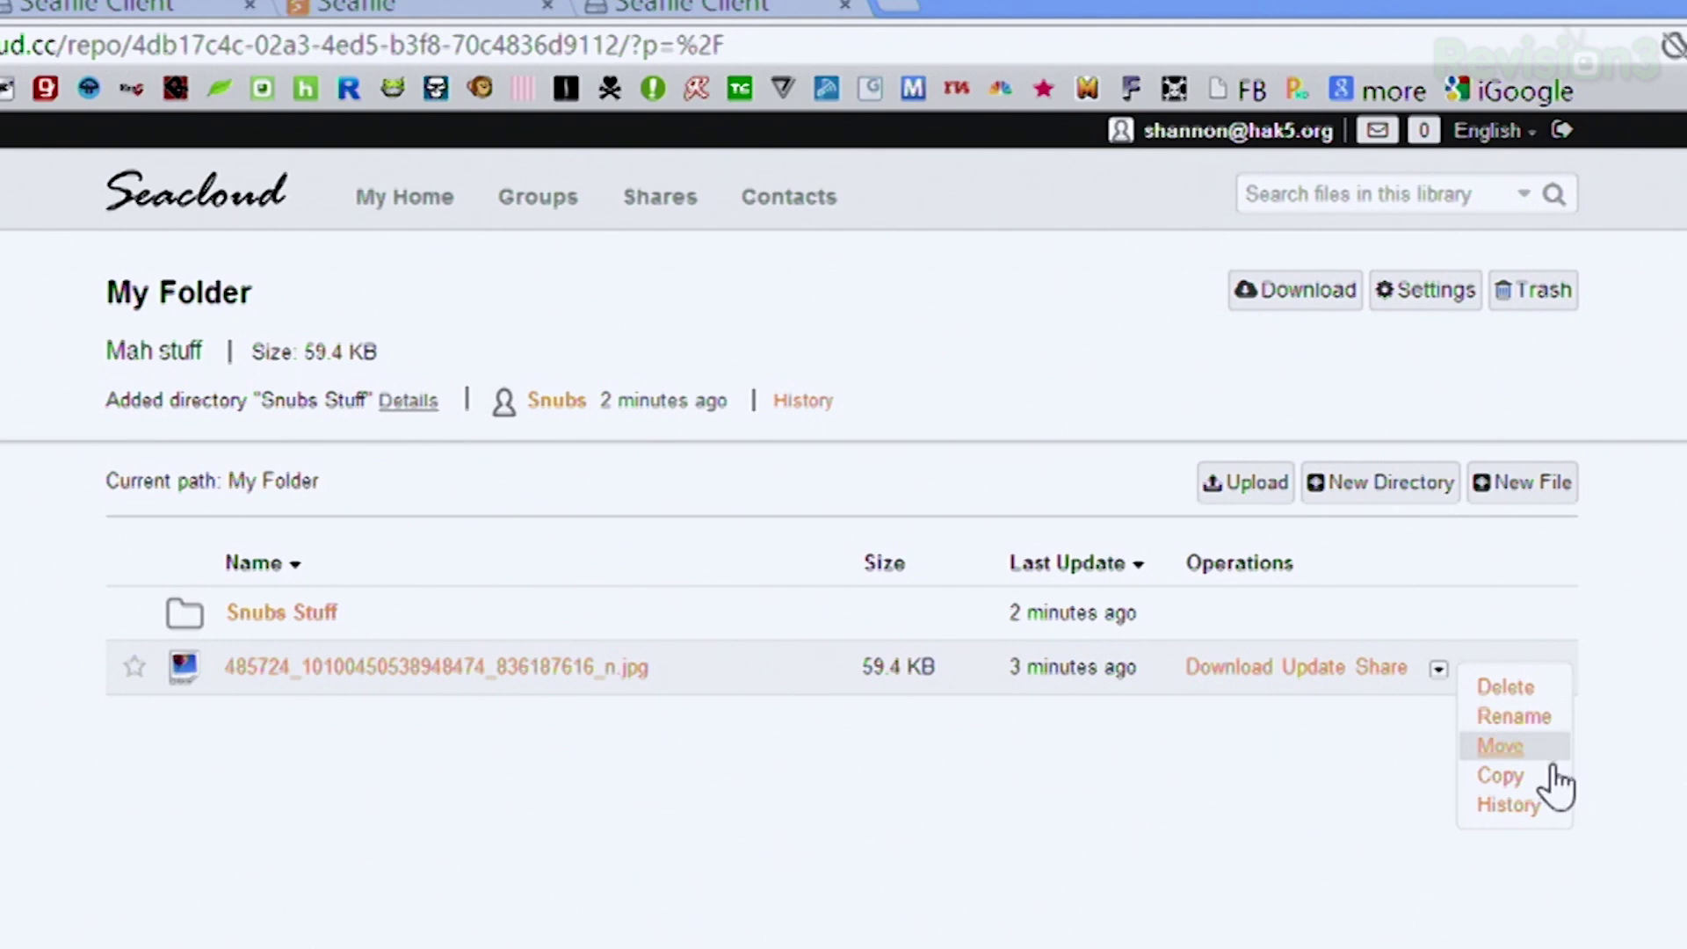
pyautogui.click(944, 676)
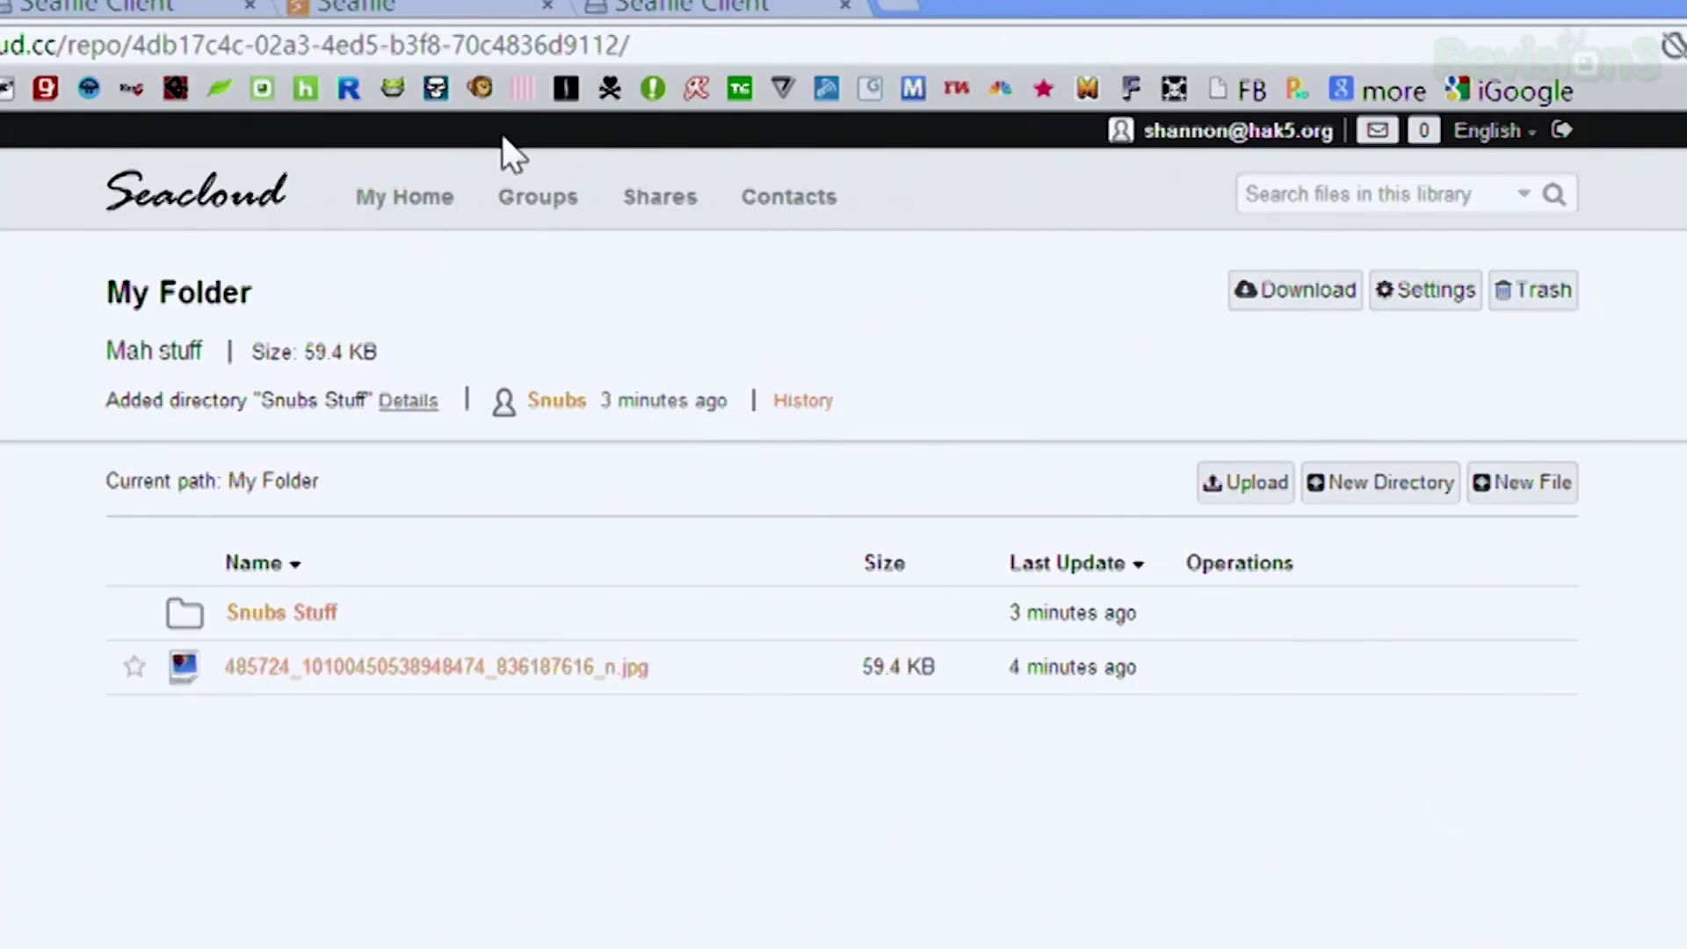
# Go to My Home, which lists the My Folder library and 59.4 KB of 1.0 GB used
pyautogui.click(362, 209)
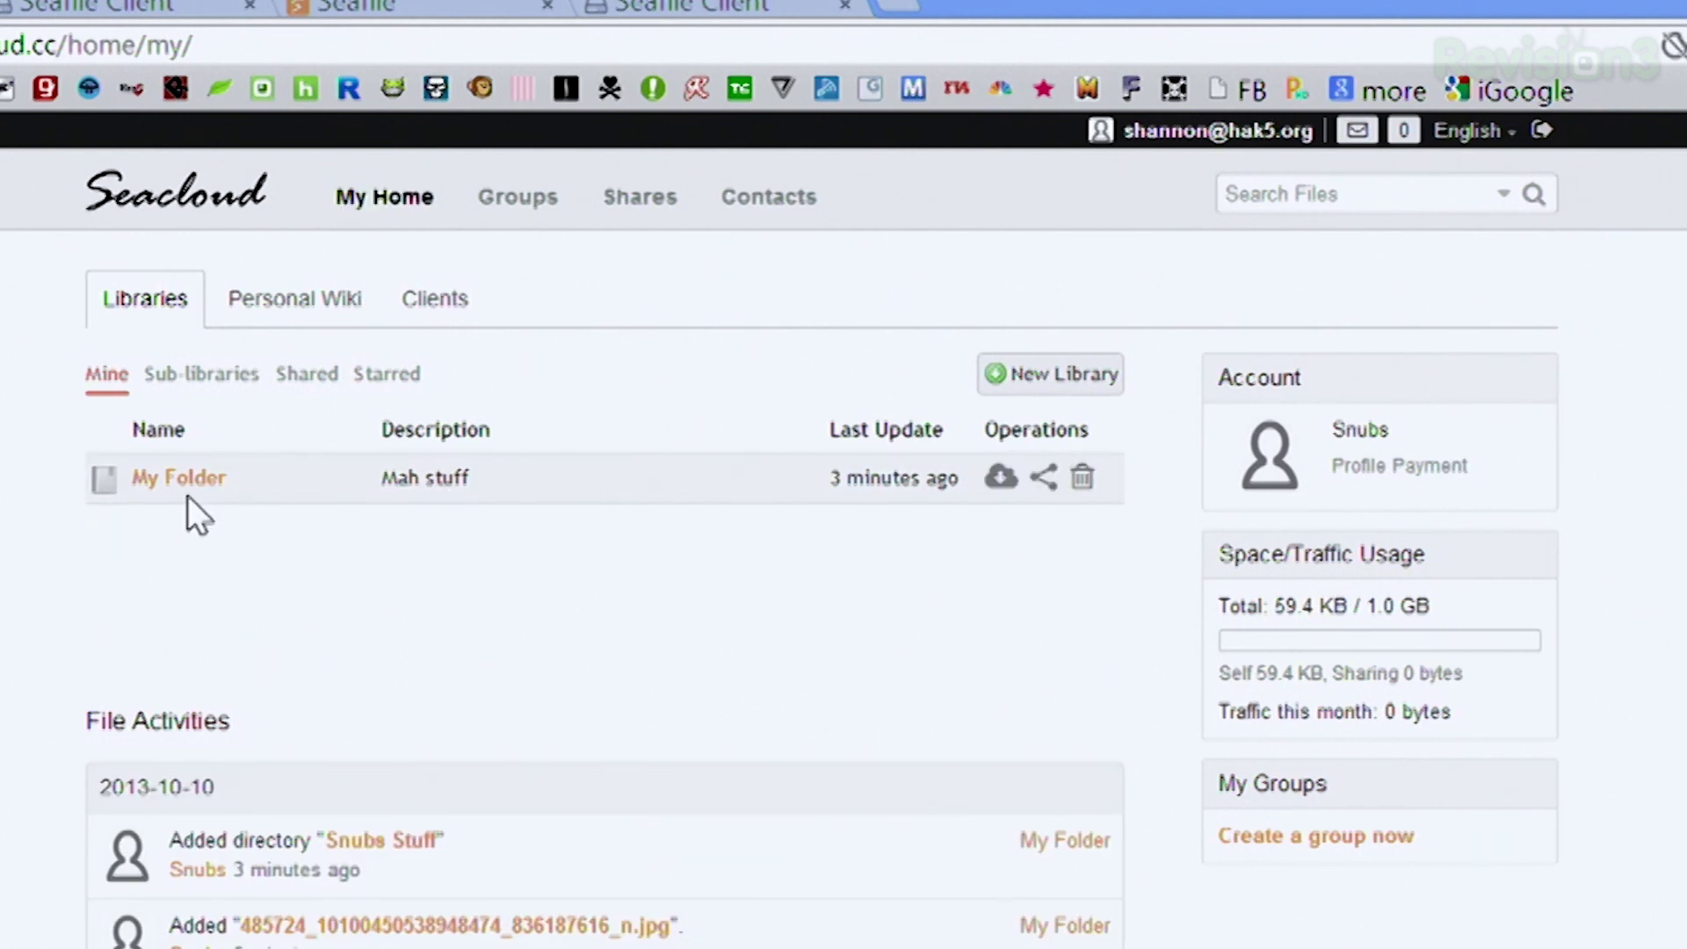
pyautogui.click(1043, 479)
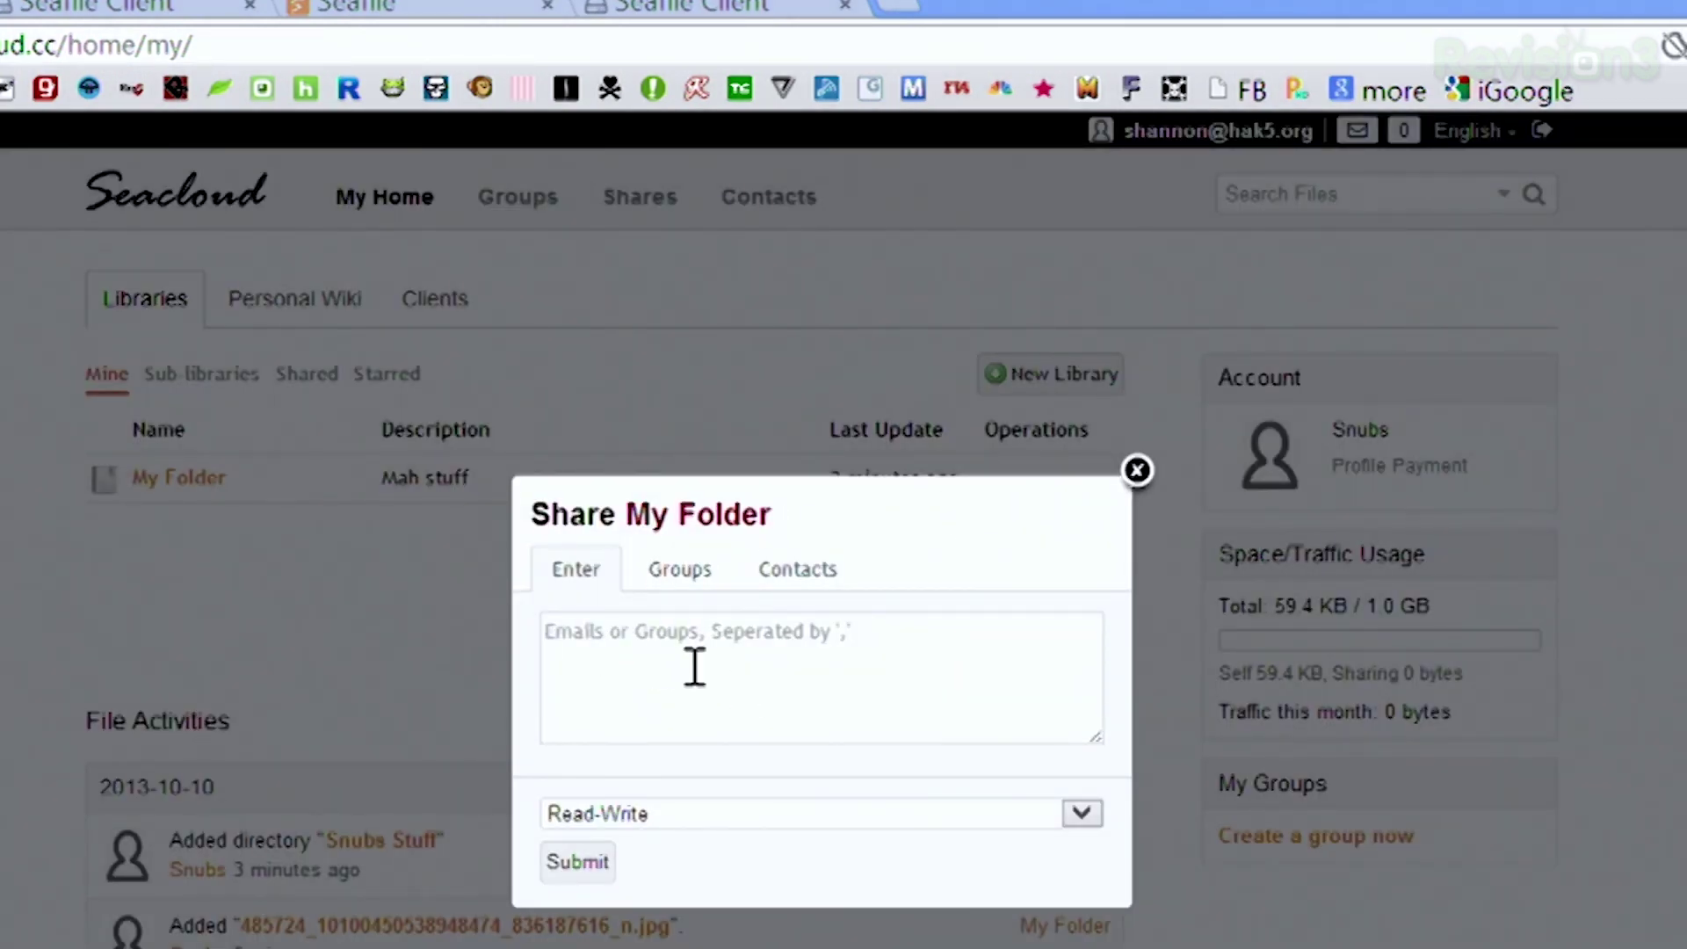
pyautogui.click(676, 573)
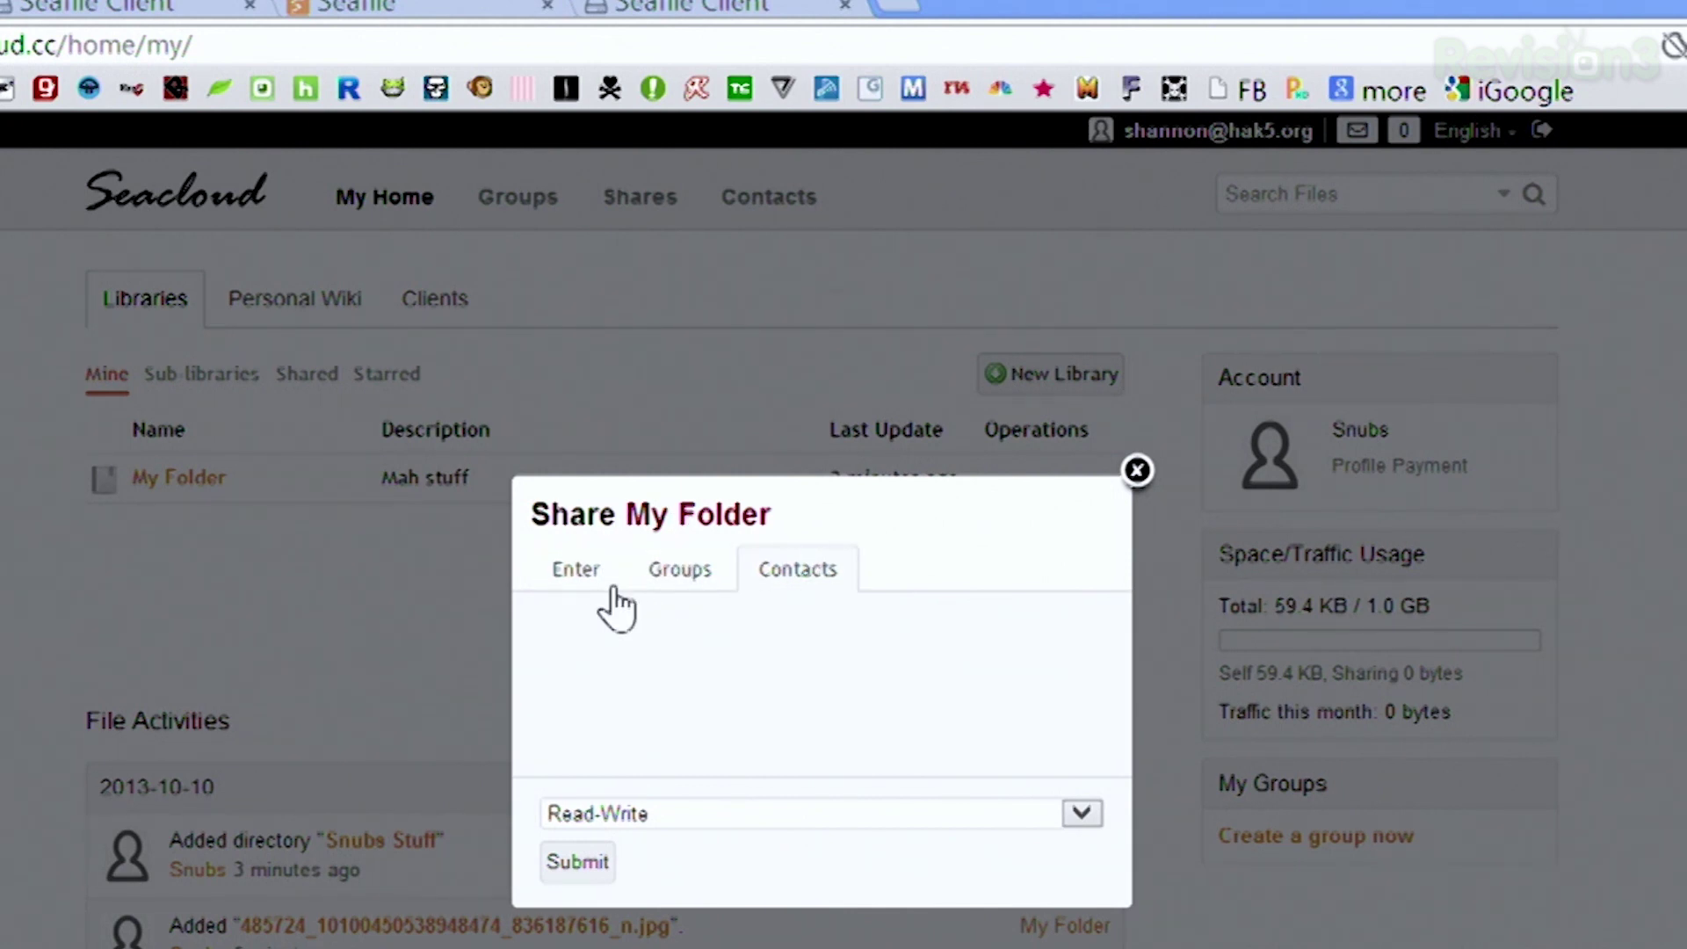
pyautogui.click(578, 575)
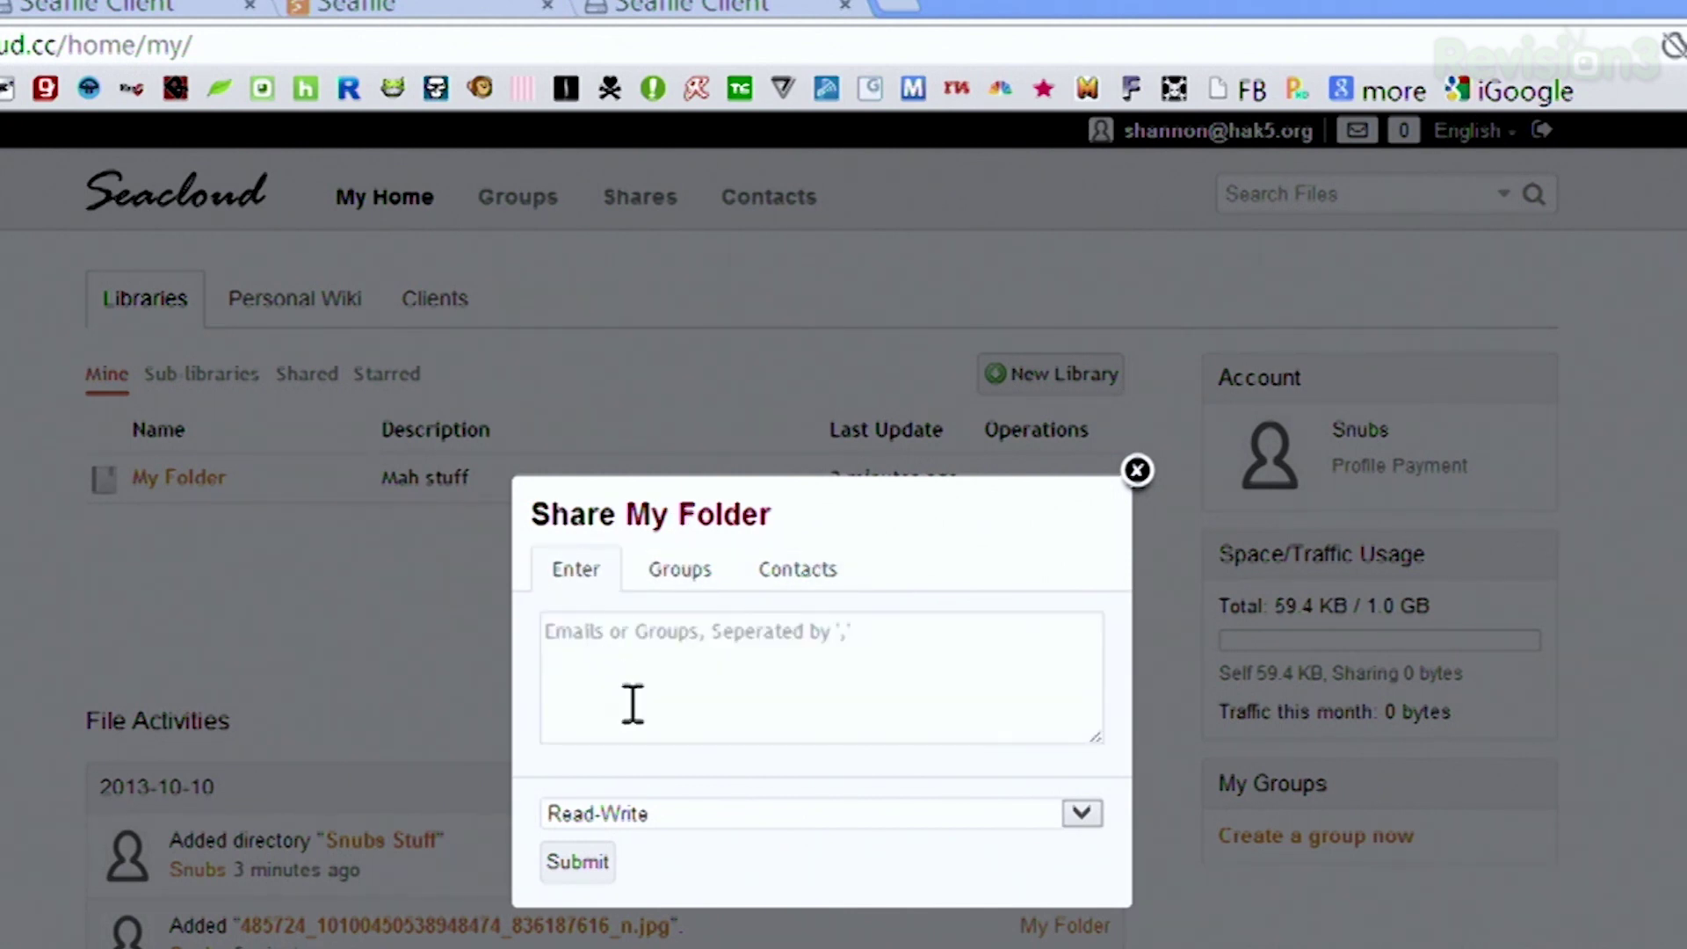
pyautogui.click(683, 815)
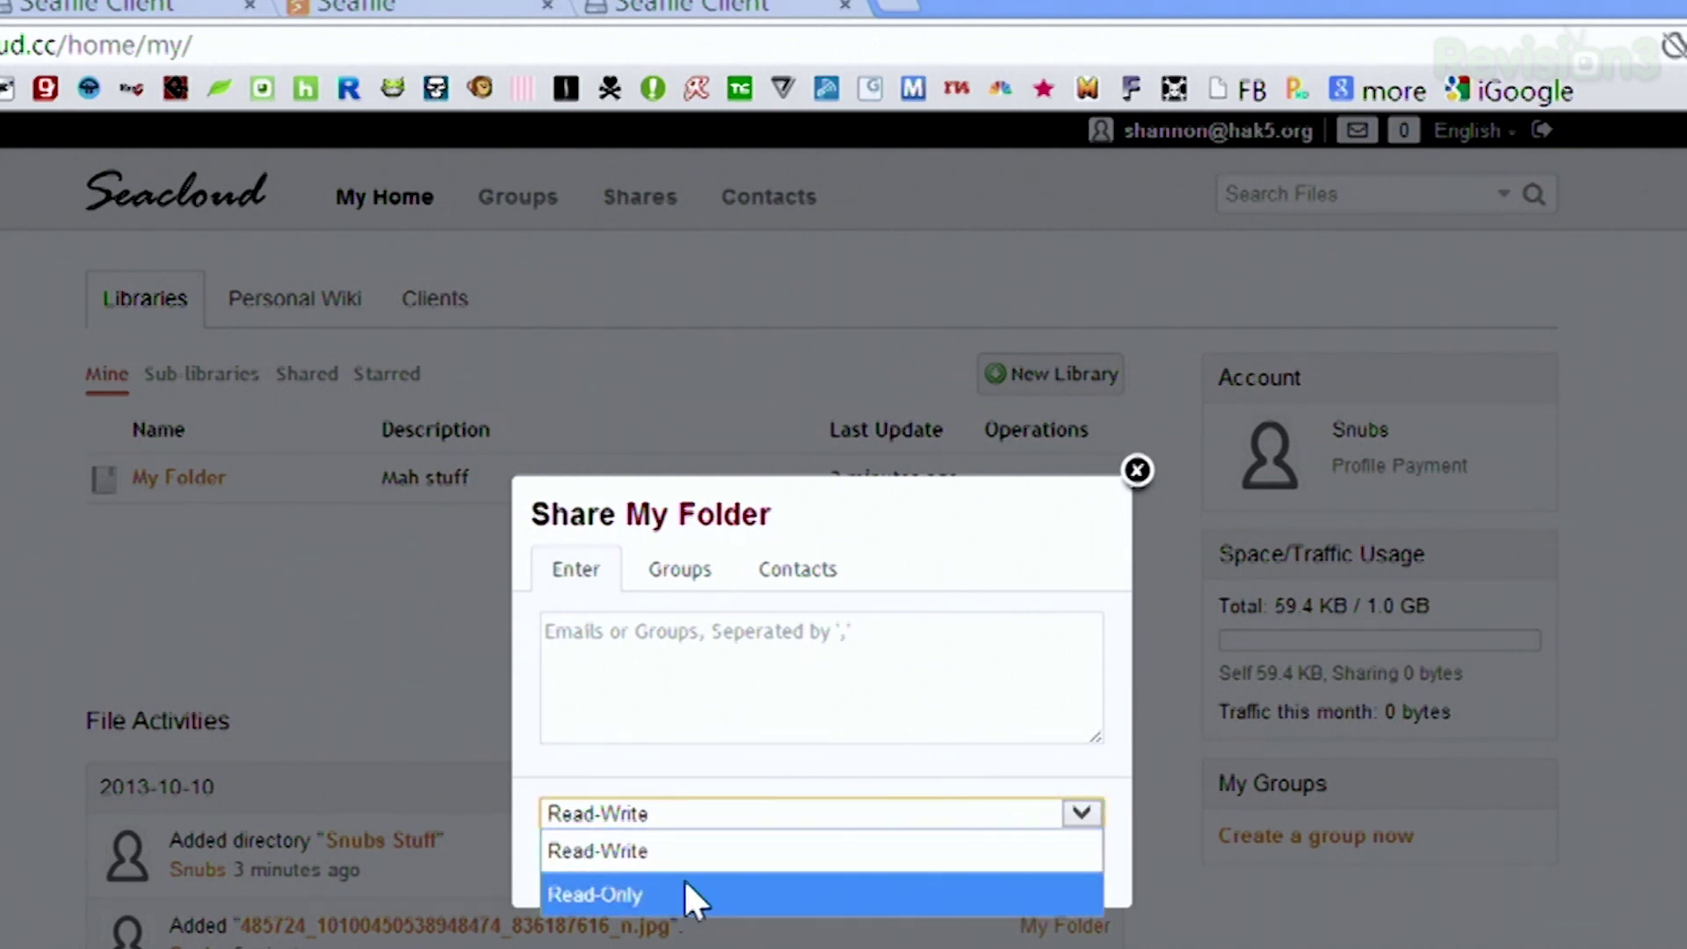
pyautogui.click(520, 873)
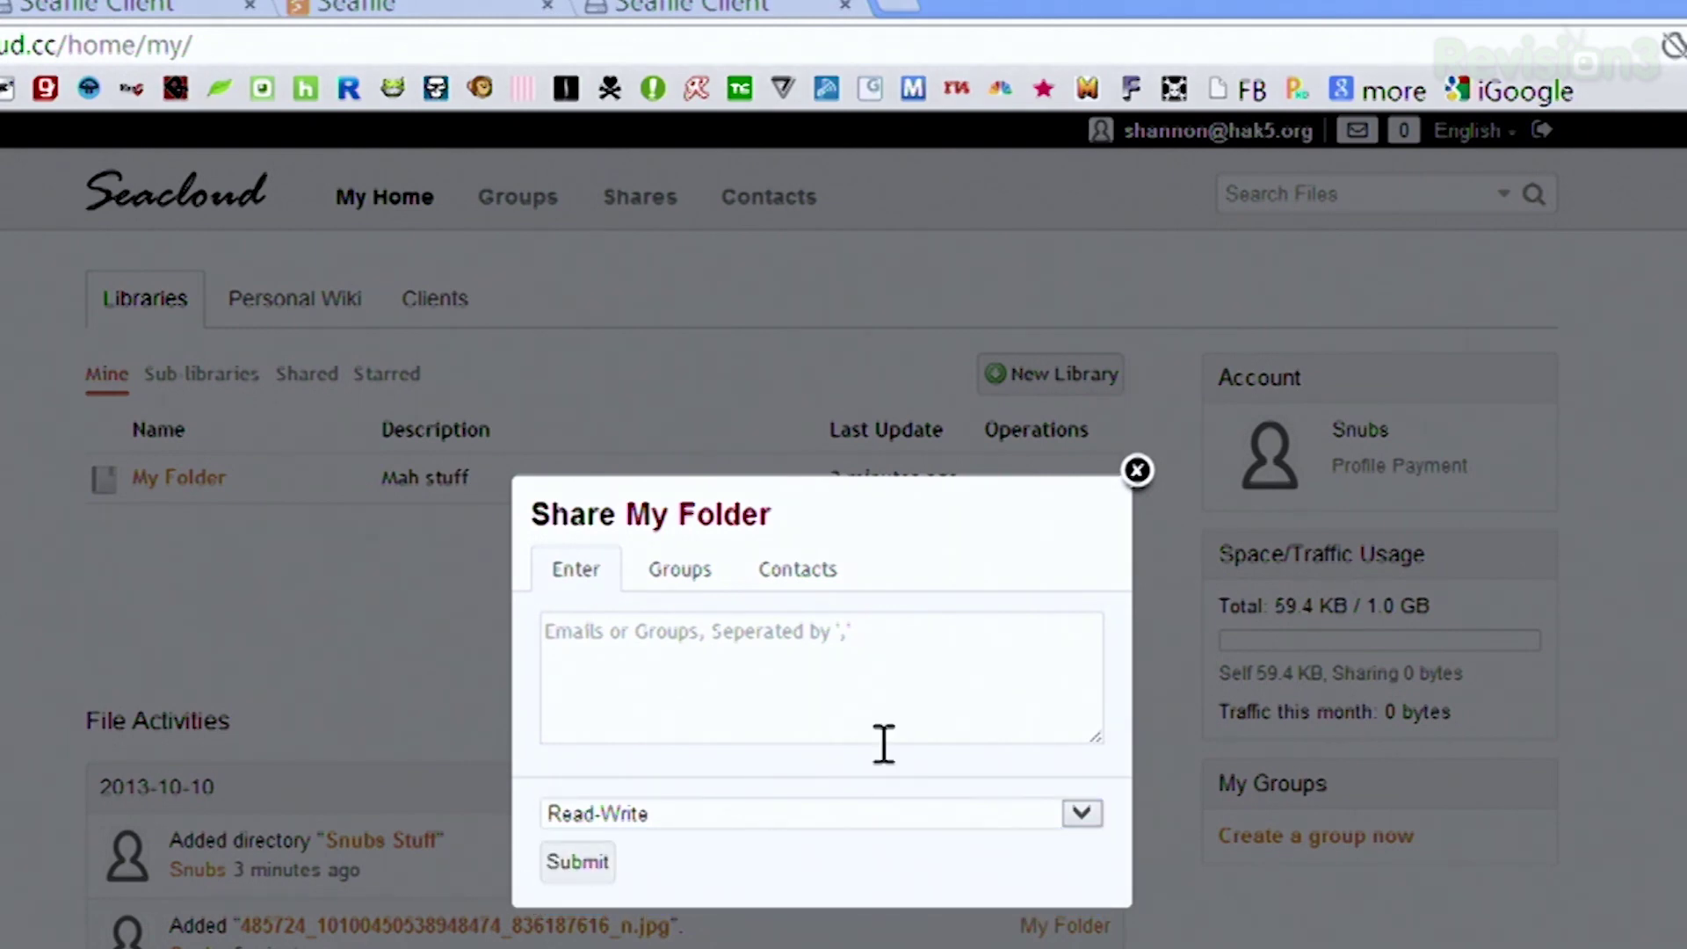
pyautogui.click(1136, 472)
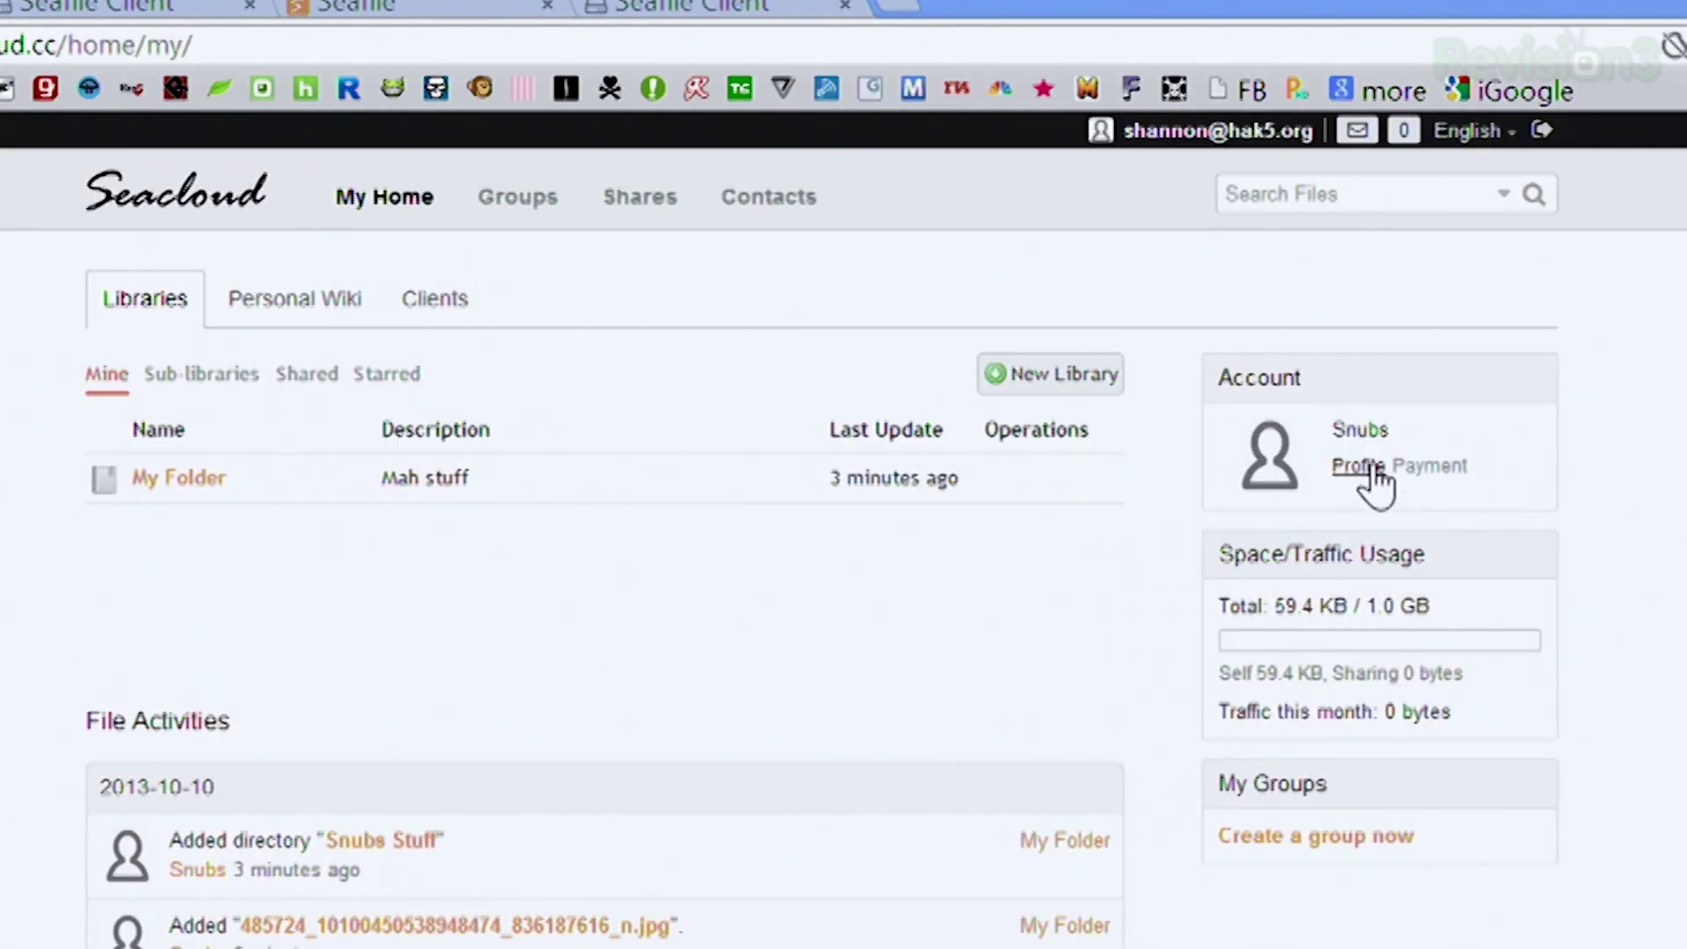